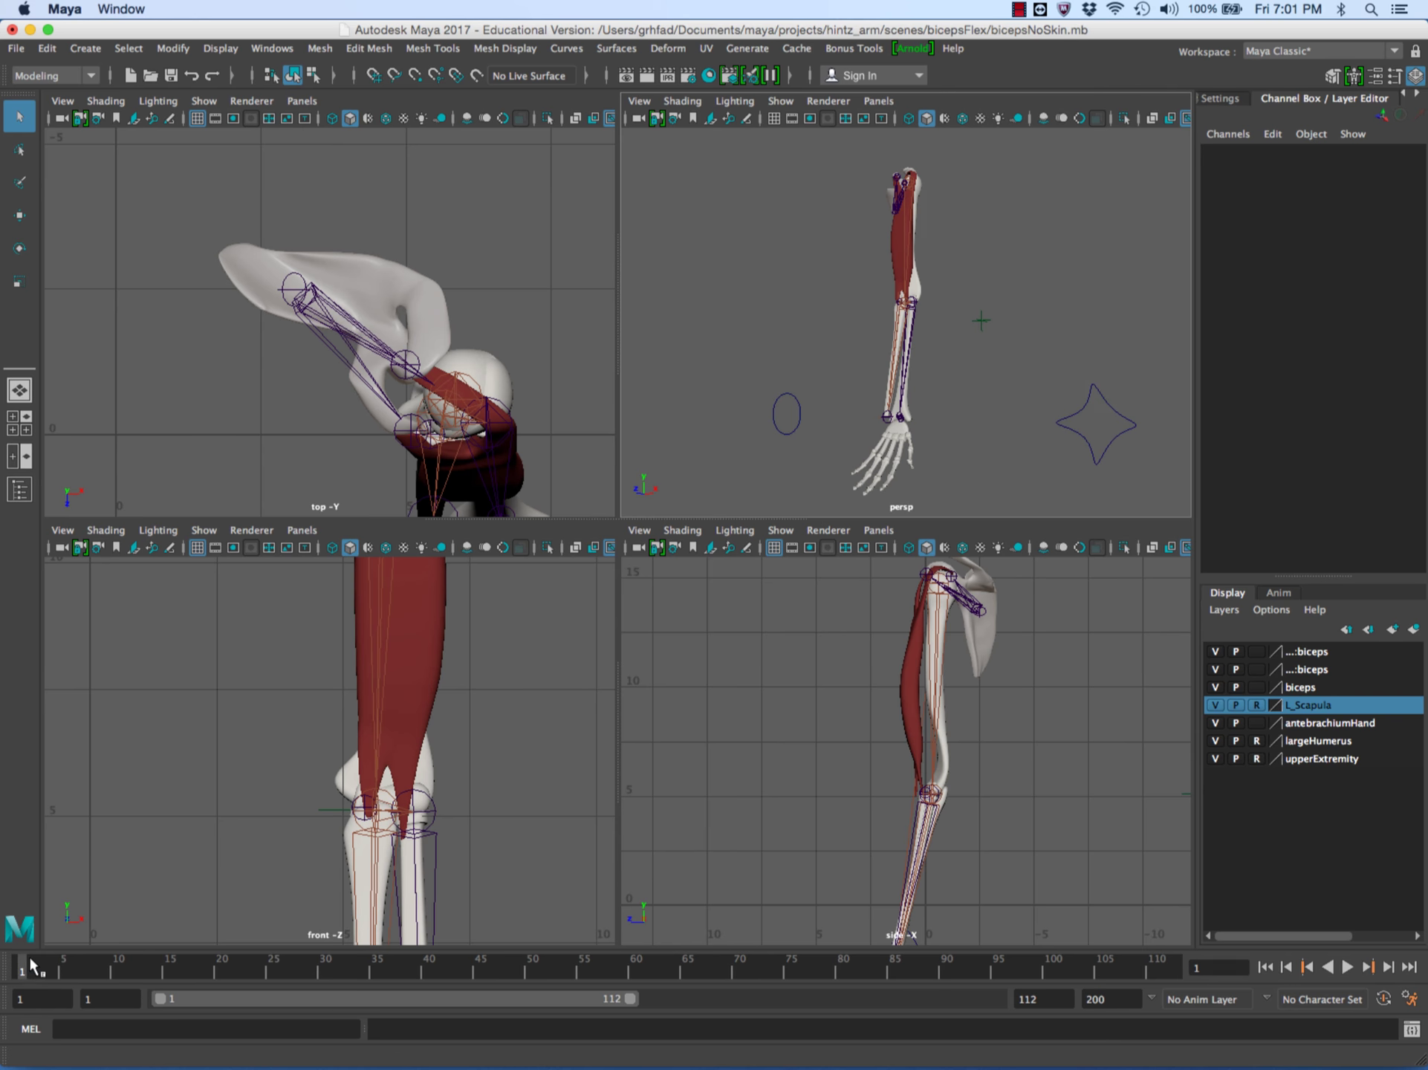
Preview the arm-flexing animation, return to frame 1, and inspect the locator and armConstraint control in the perspective view.
{"action": "key", "text": "alt+v"}
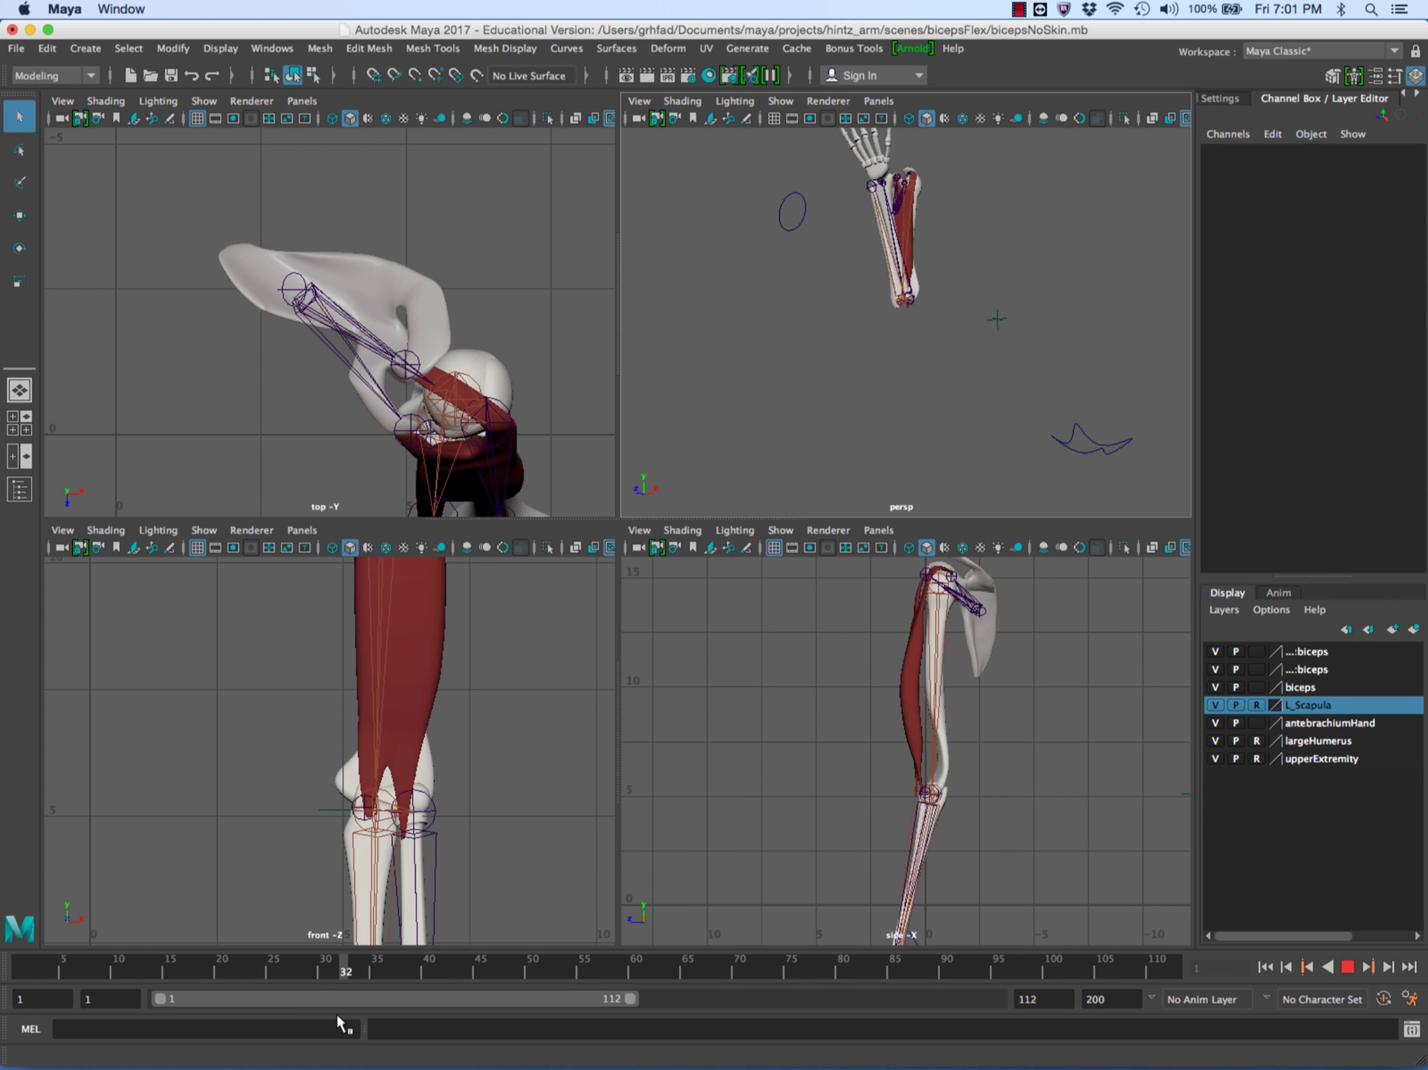
{"action": "left_click_drag", "start_coordinate": [337, 1015], "coordinate": [6, 967]}
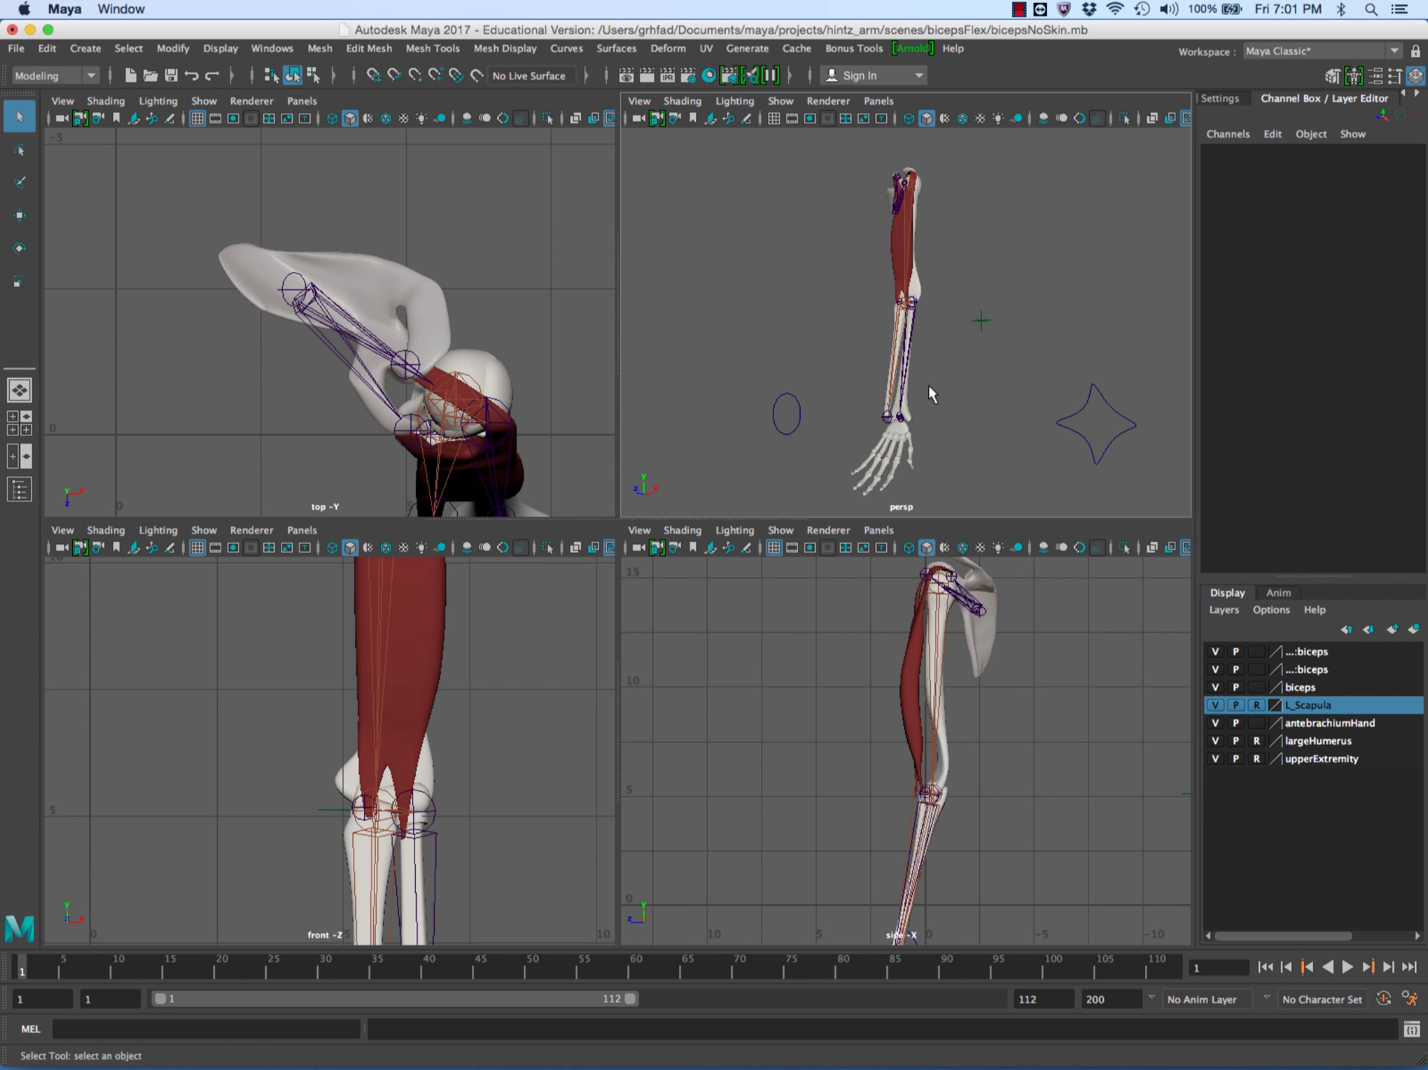
{"action": "left_click", "coordinate": [983, 327]}
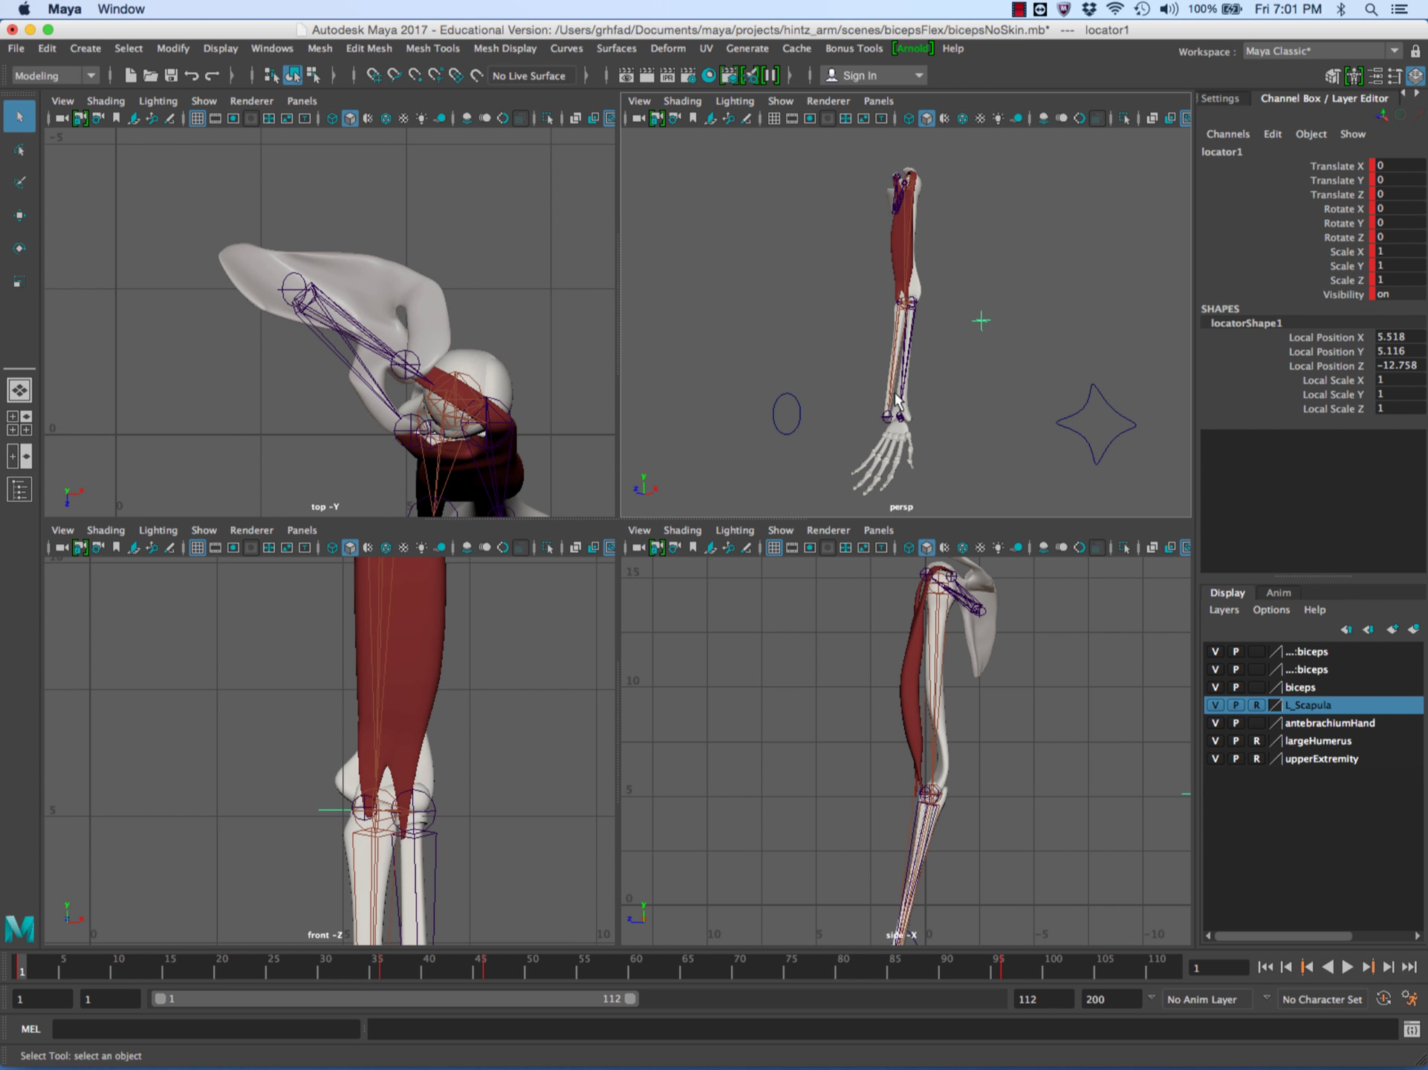
{"action": "left_click", "coordinate": [795, 428]}
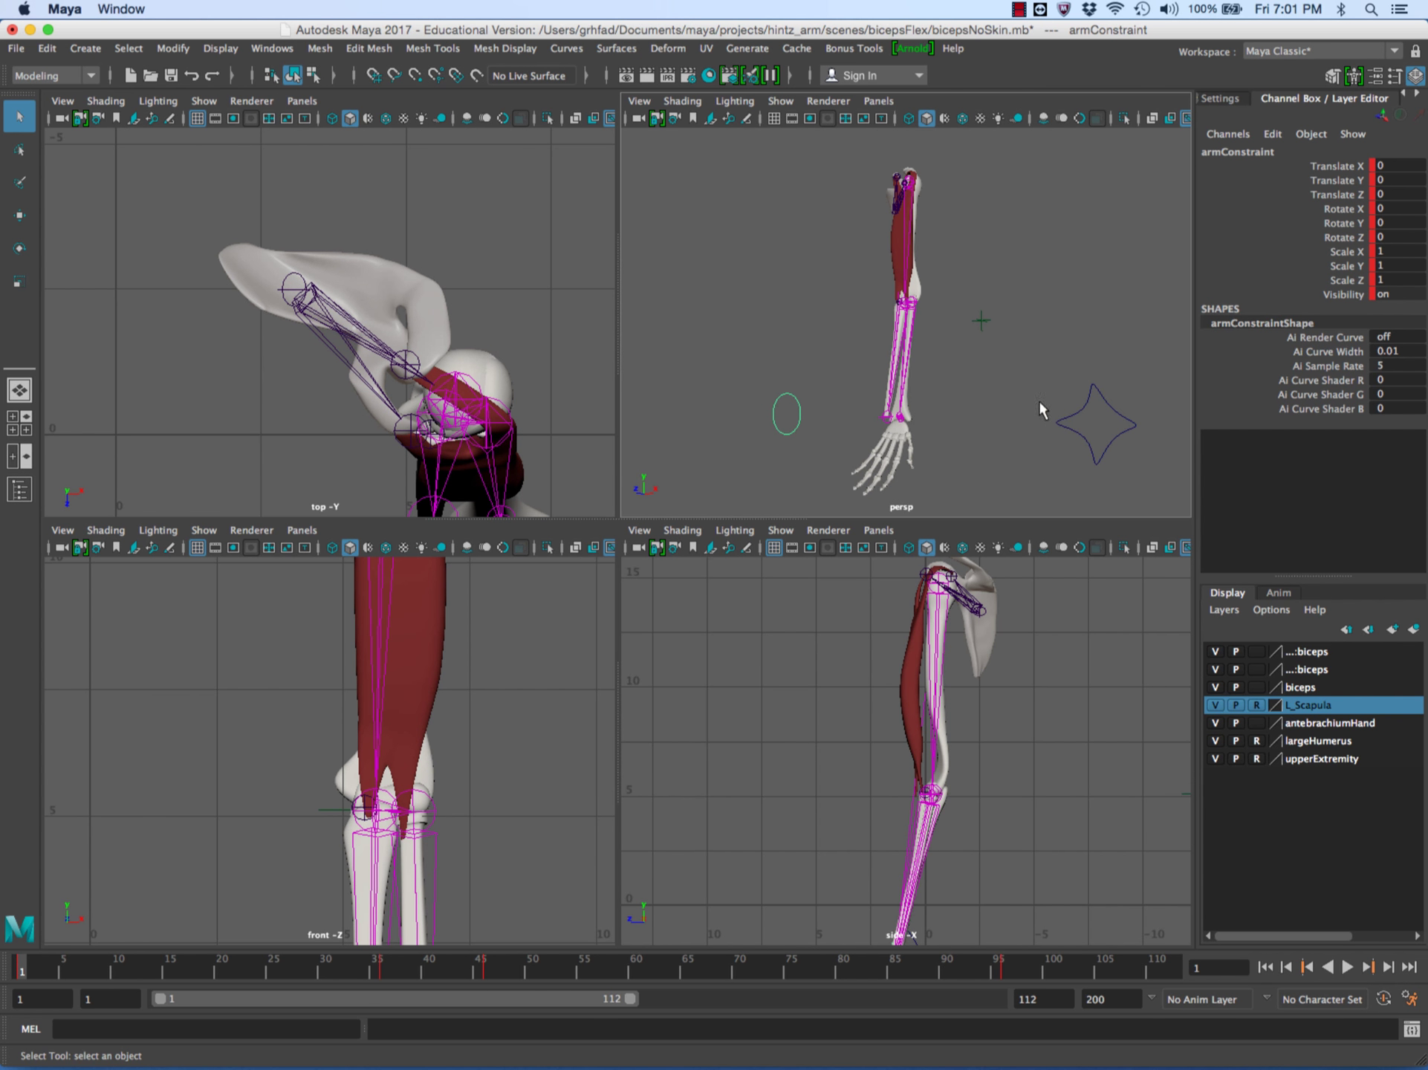
Try rotating the wristConstraint control about -55 degrees around X, and undo the rotation.
{"action": "left_click", "coordinate": [1067, 425]}
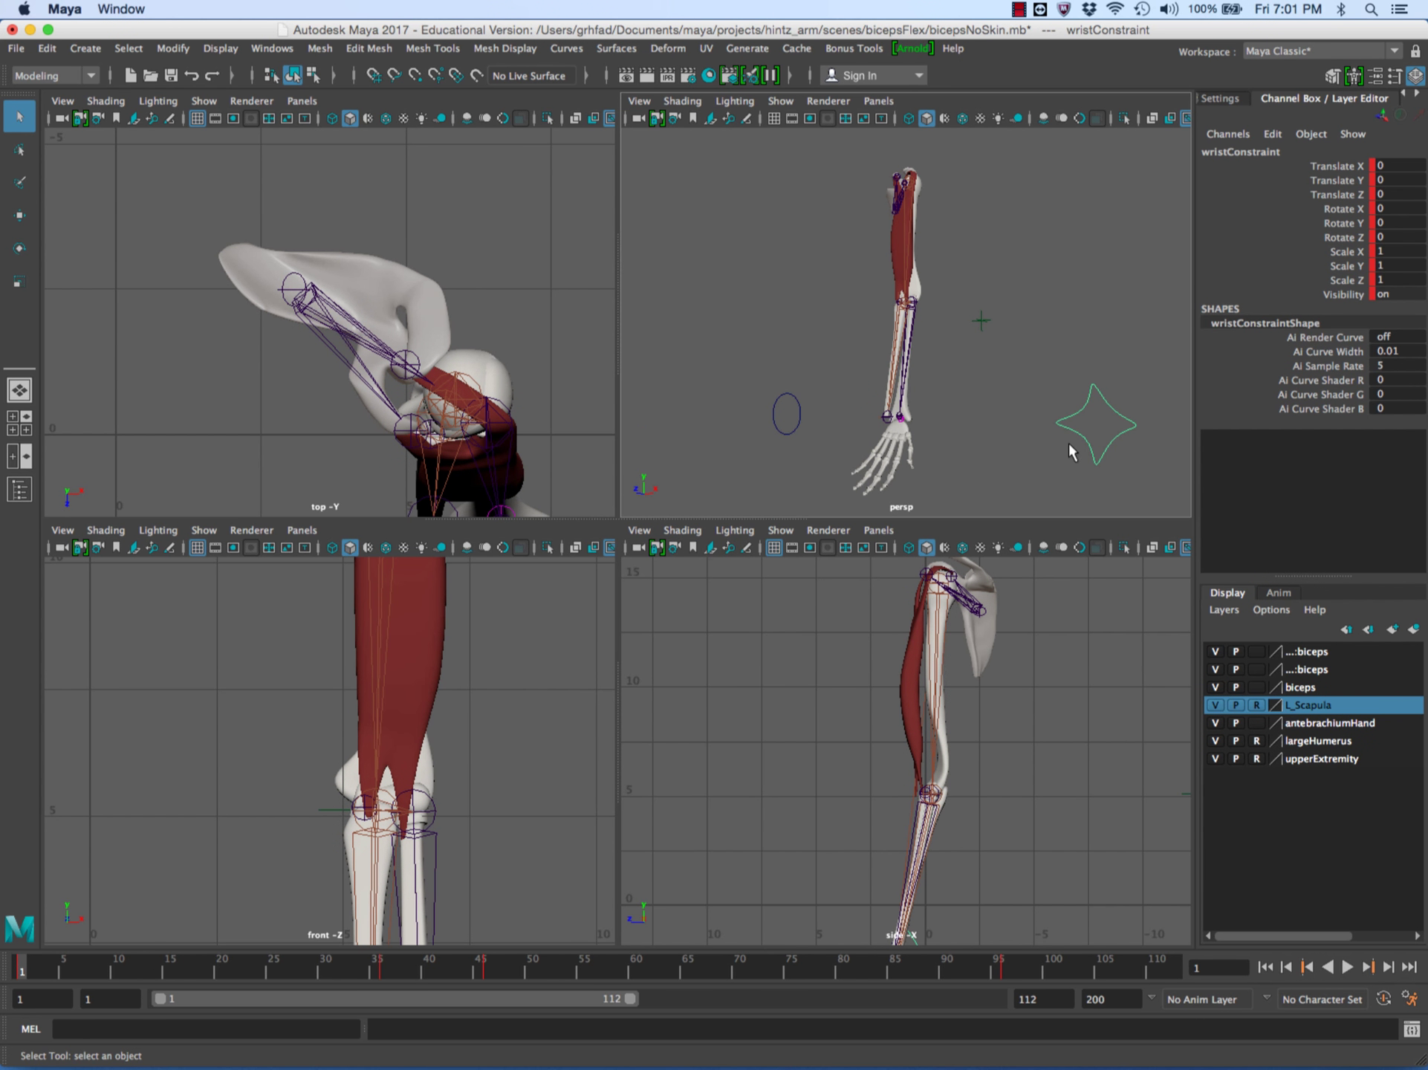
{"action": "key", "text": "e"}
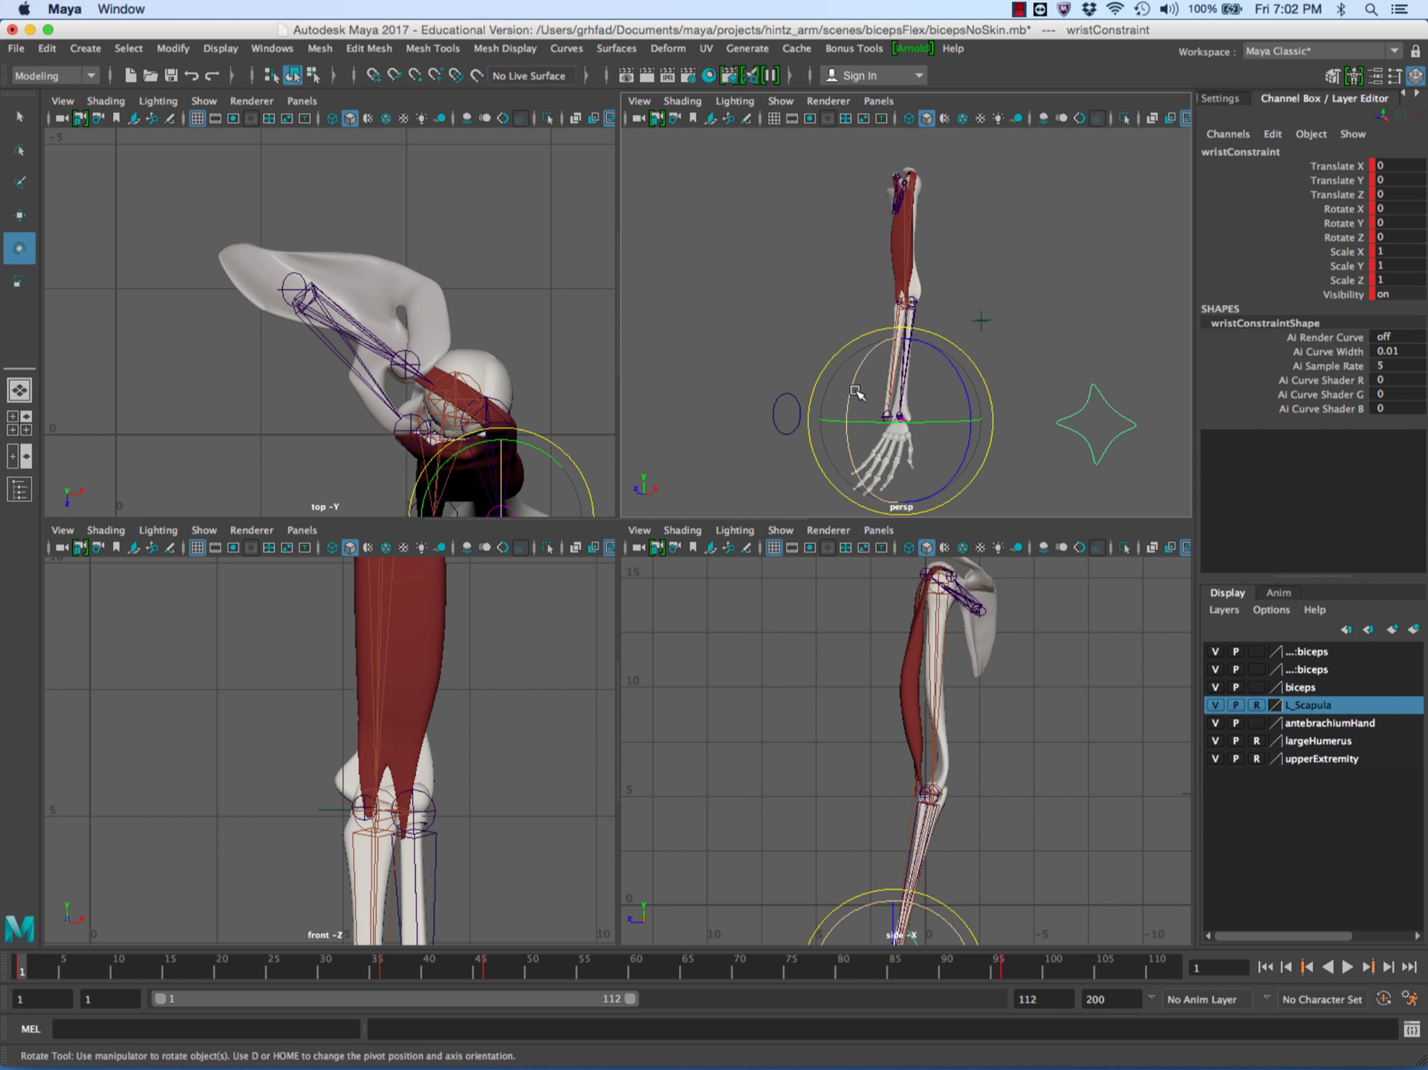
{"action": "left_click_drag", "start_coordinate": [851, 392], "coordinate": [875, 327]}
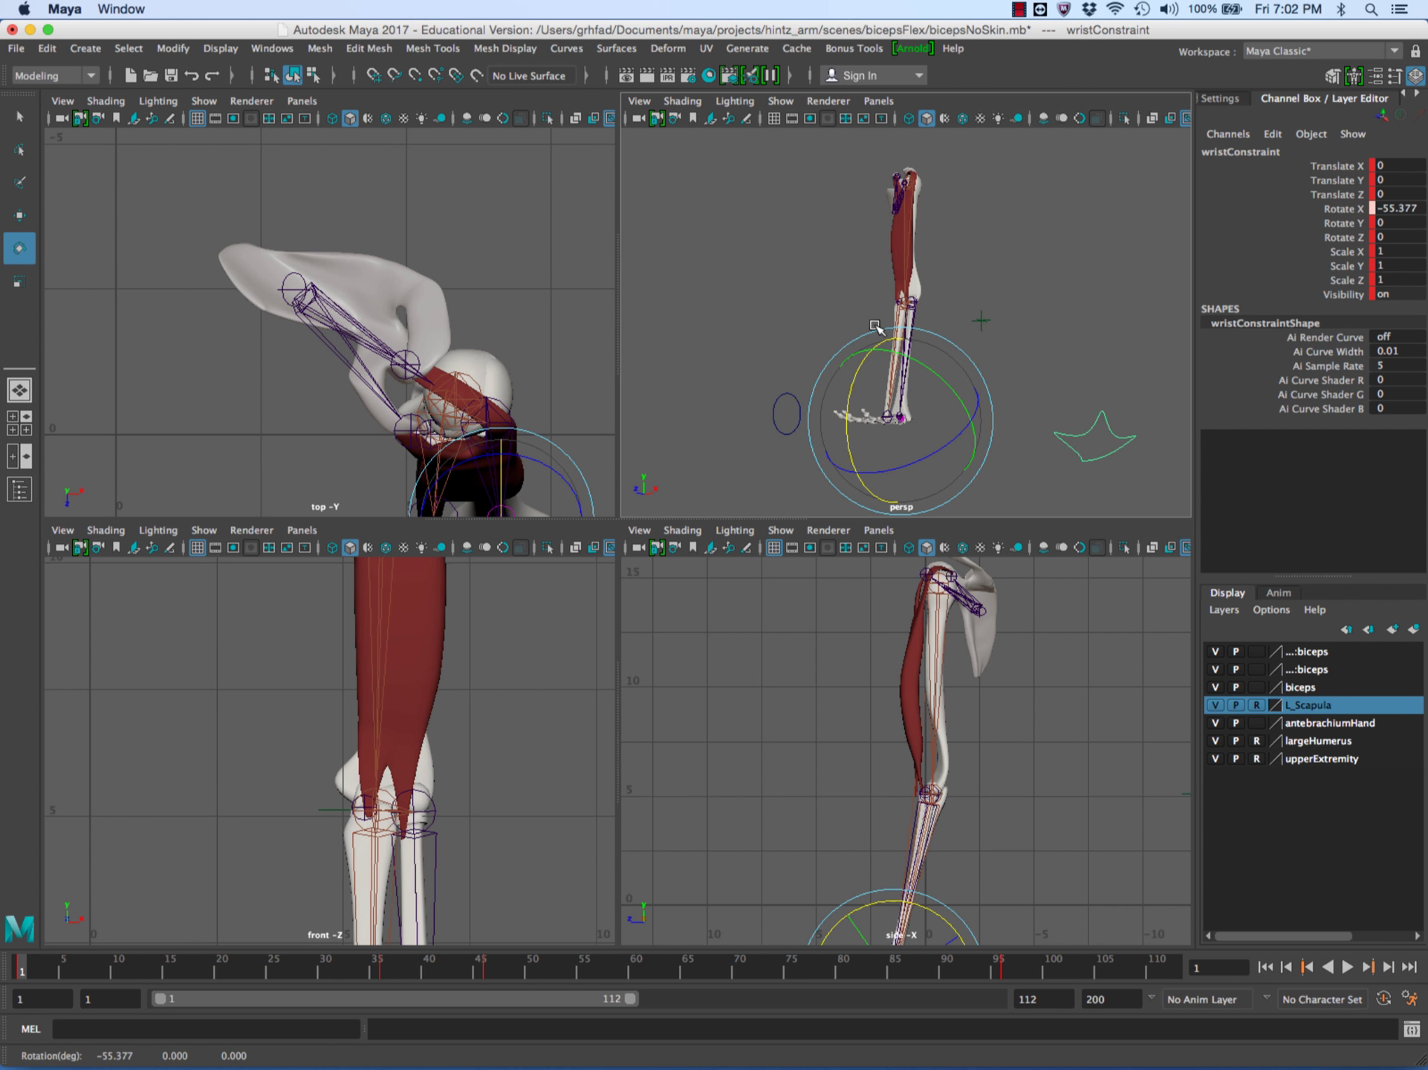
{"action": "key", "text": "z"}
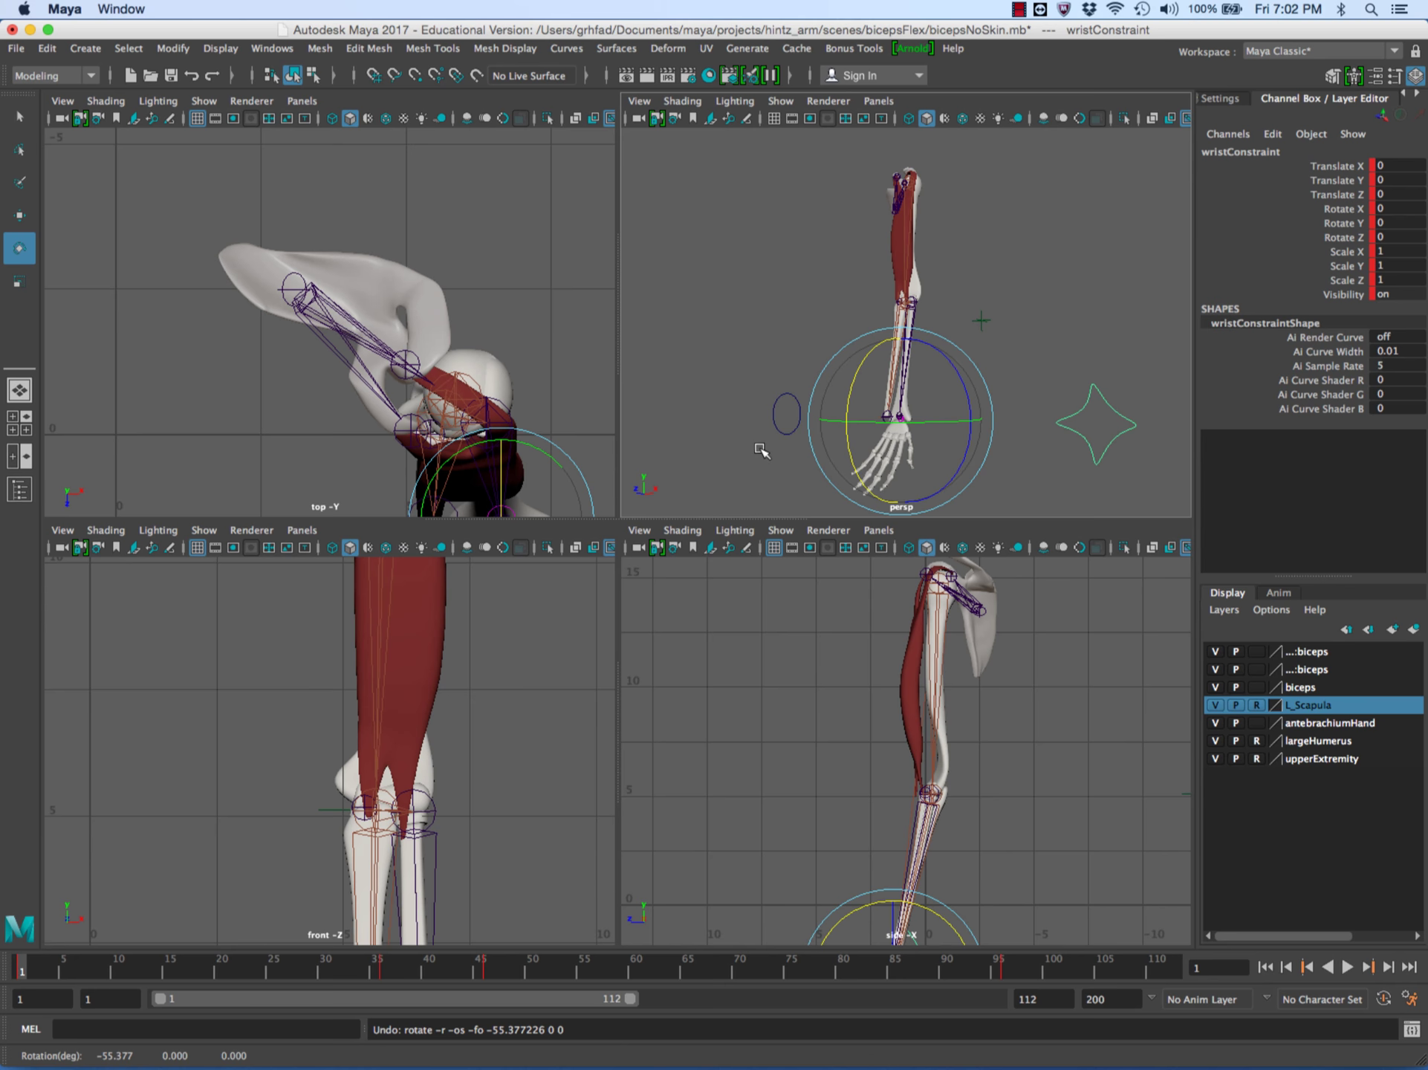
Inspect the armConstraint control and its movement handles, and clear the selection.
{"action": "left_click", "coordinate": [778, 425]}
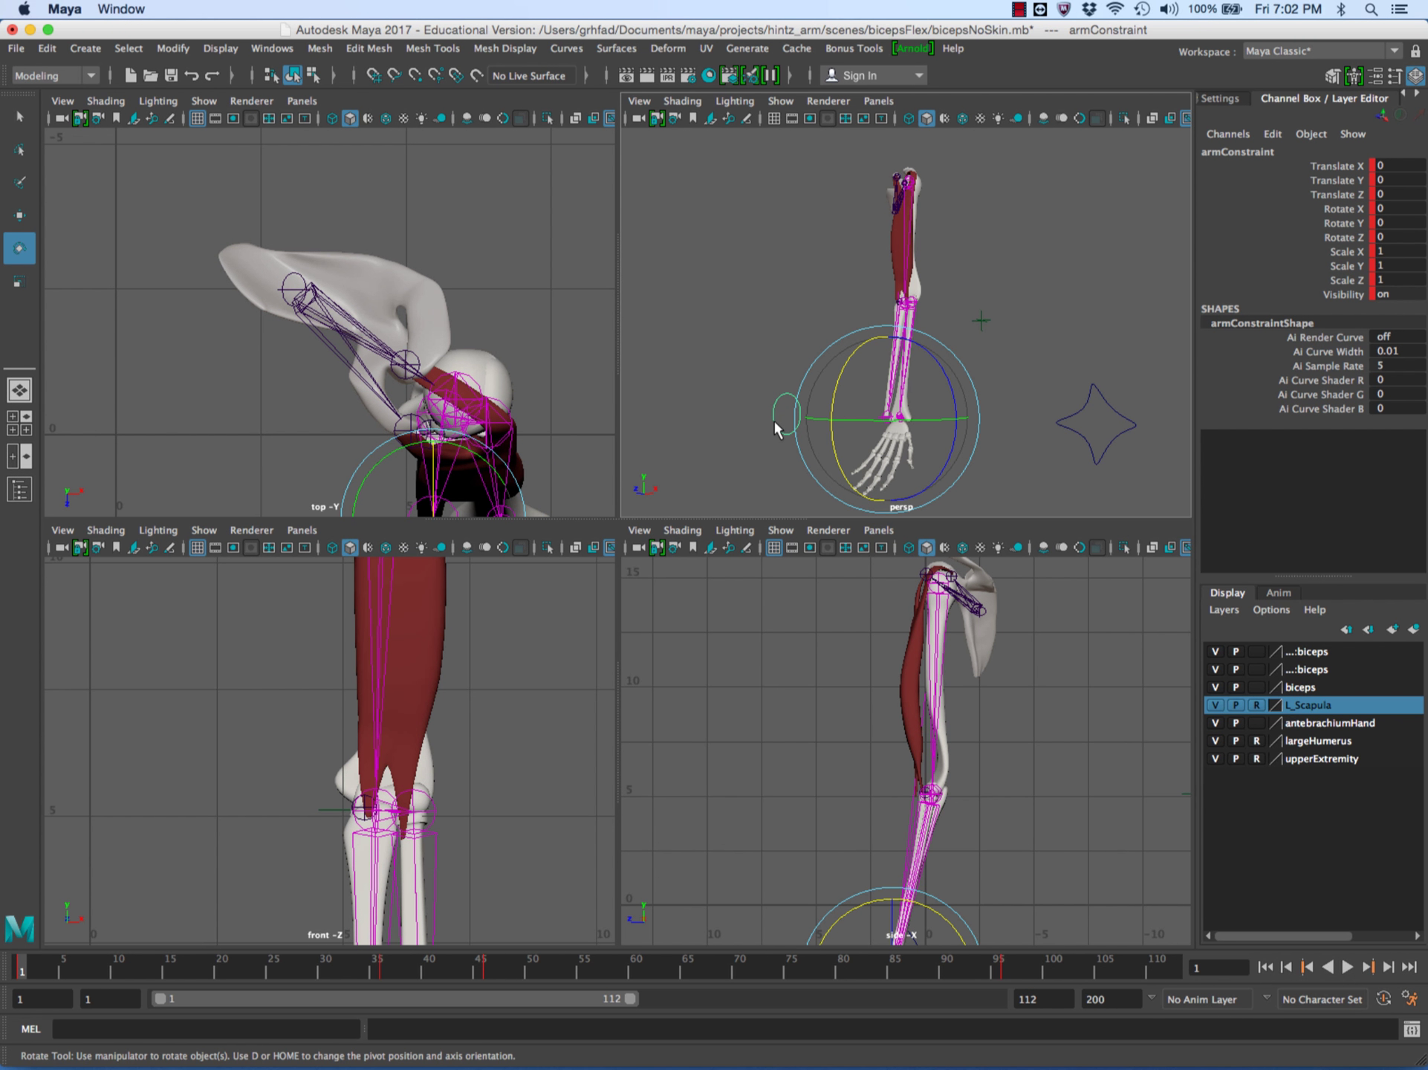
{"action": "key", "text": "w"}
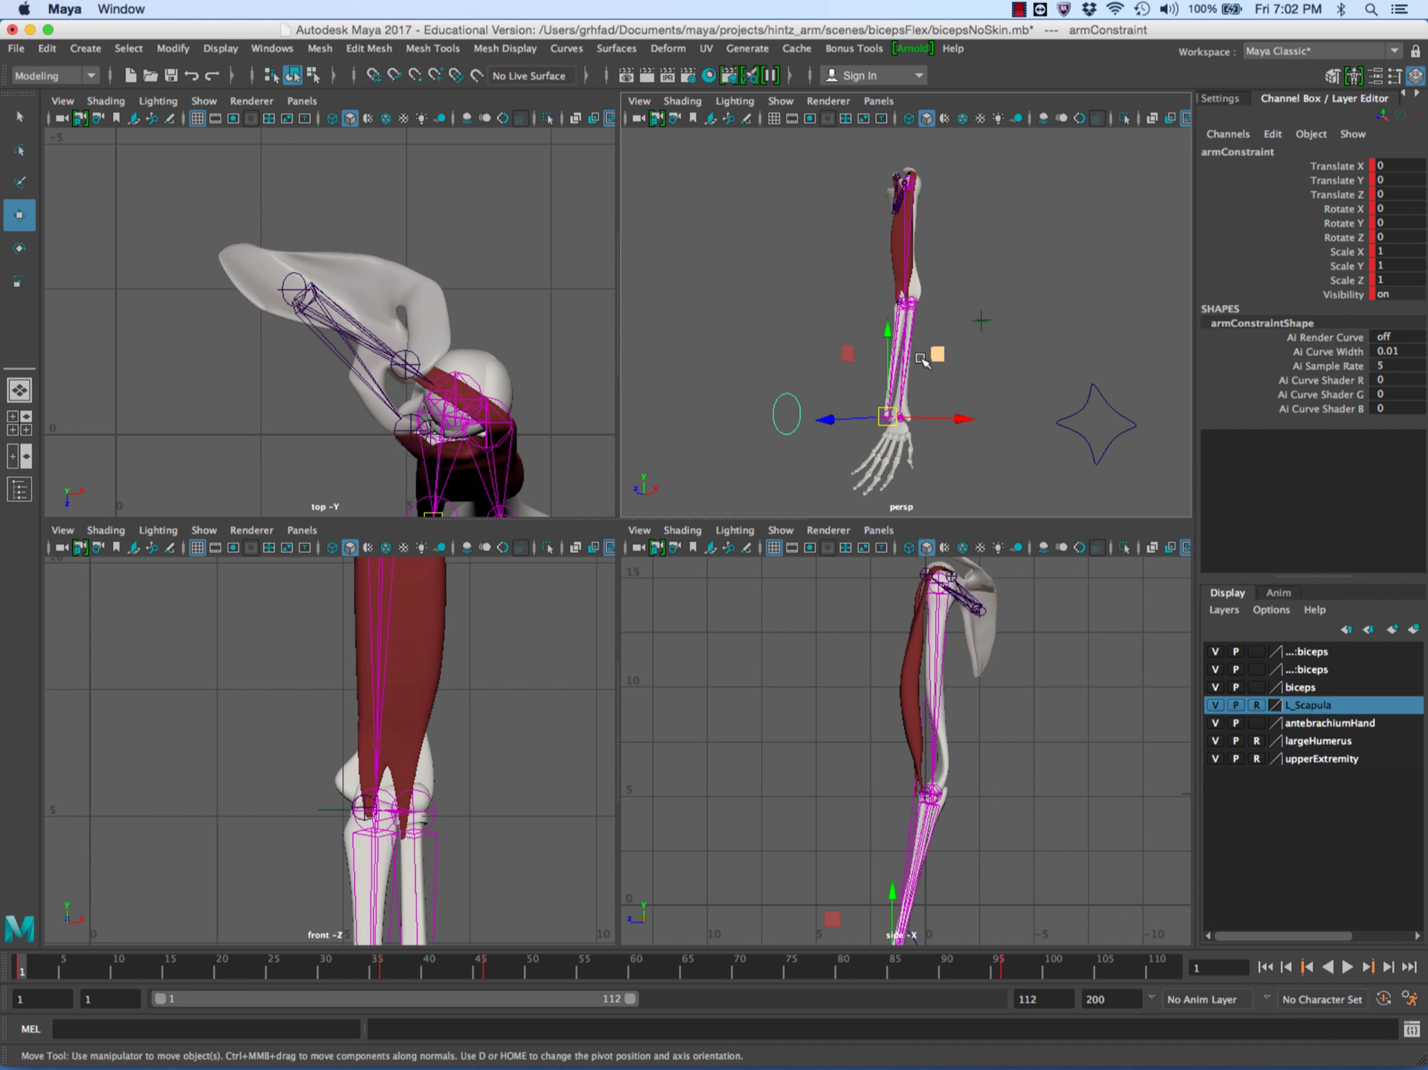
{"action": "left_click", "coordinate": [956, 474]}
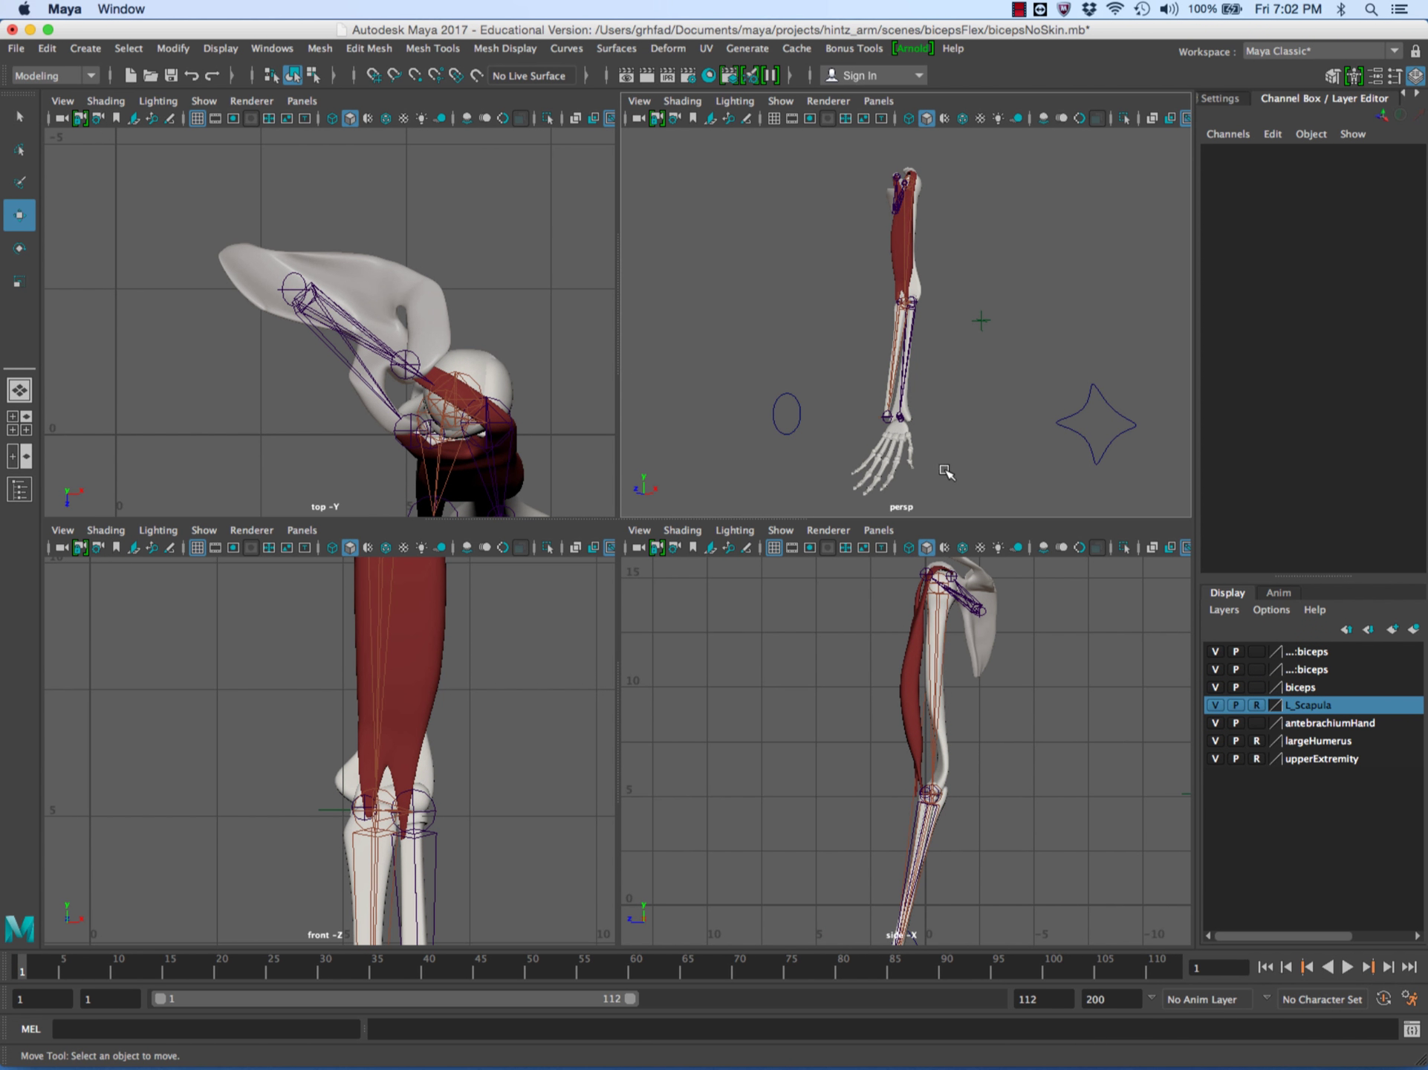
Reframe the elbow in the front view and replace the top view with the Outliner.
{"action": "left_click", "coordinate": [503, 782]}
{"action": "middle_click_drag", "start_coordinate": [500, 780], "coordinate": [477, 727], "text": "alt"}
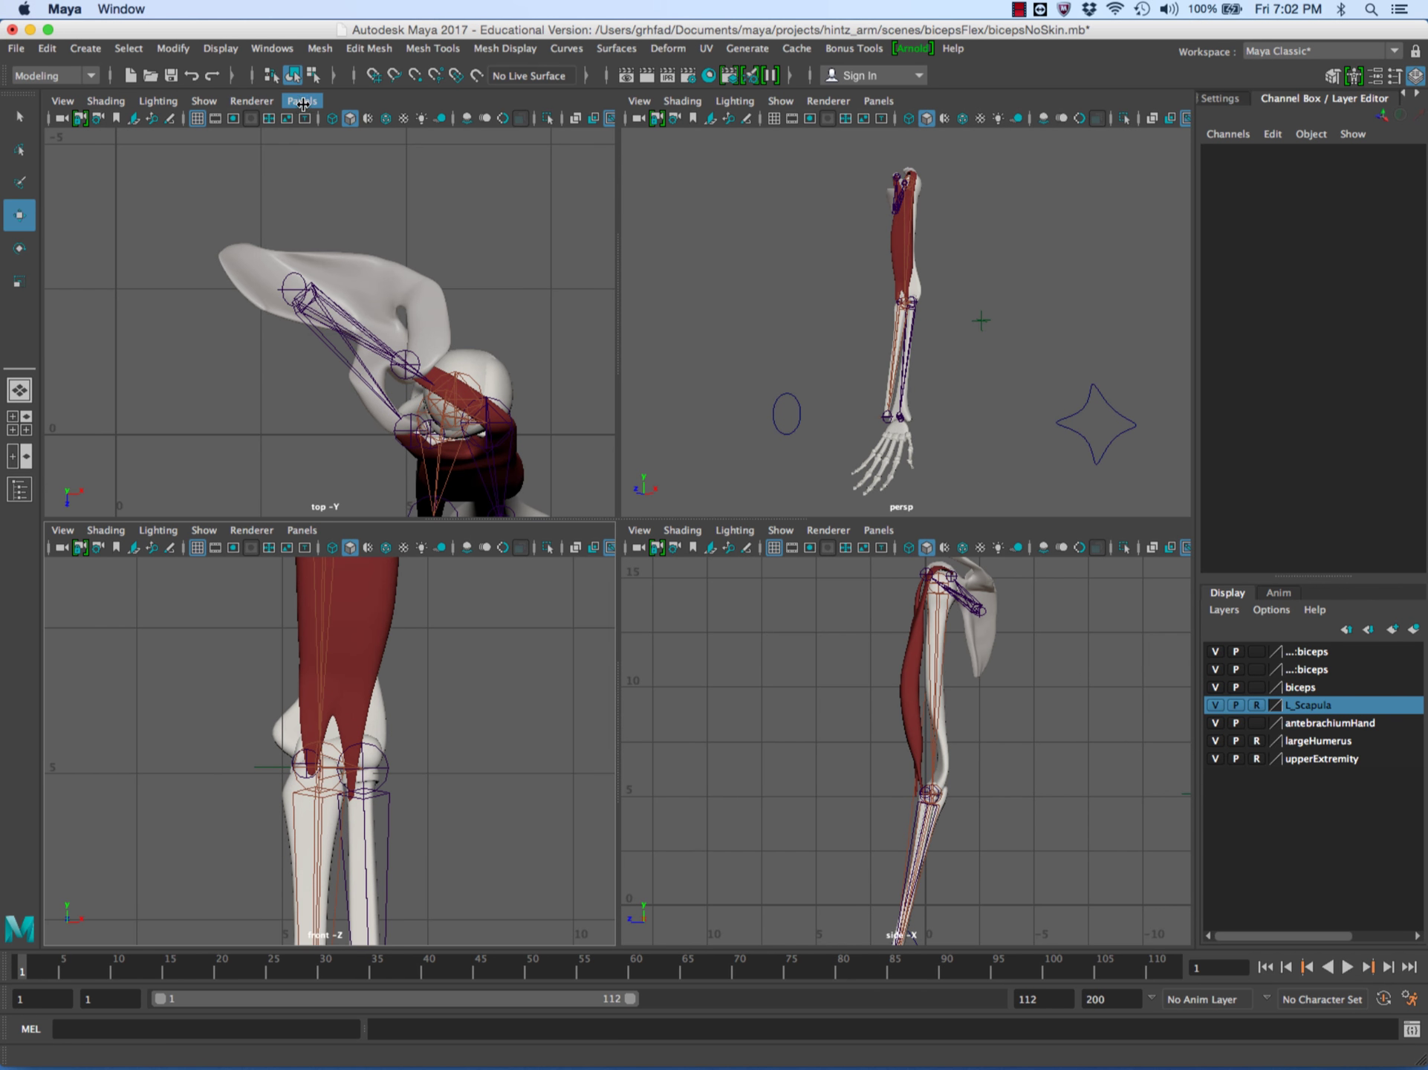
{"action": "left_click", "coordinate": [302, 101]}
{"action": "mouse_move", "coordinate": [317, 227]}
{"action": "mouse_move", "coordinate": [320, 195]}
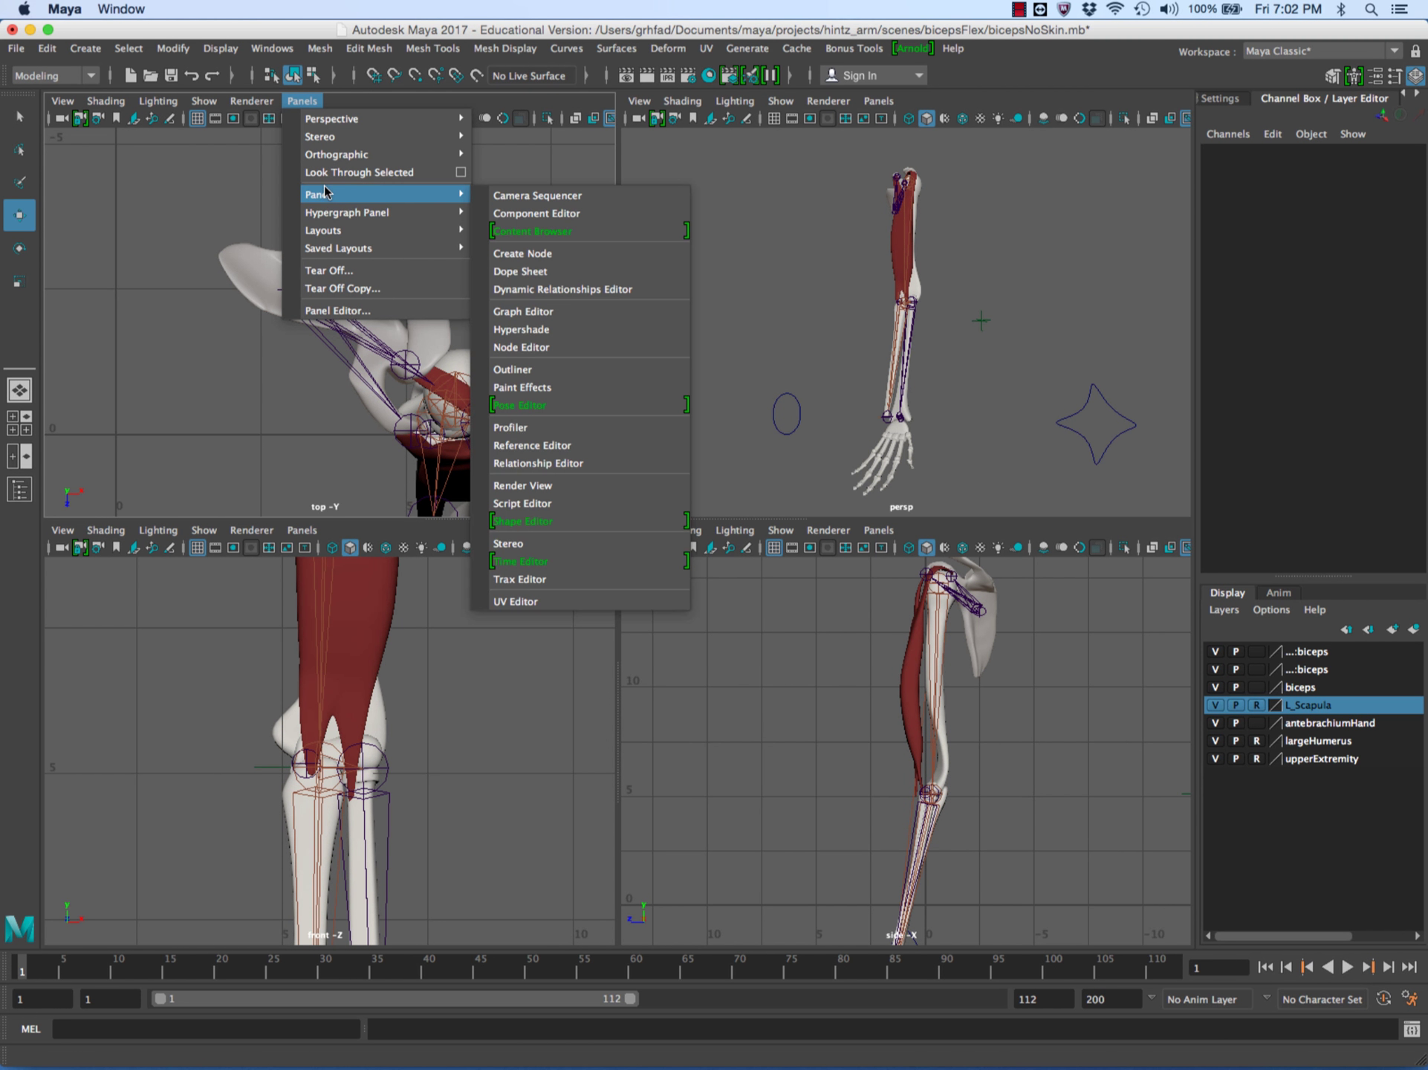
{"action": "left_click", "coordinate": [539, 367]}
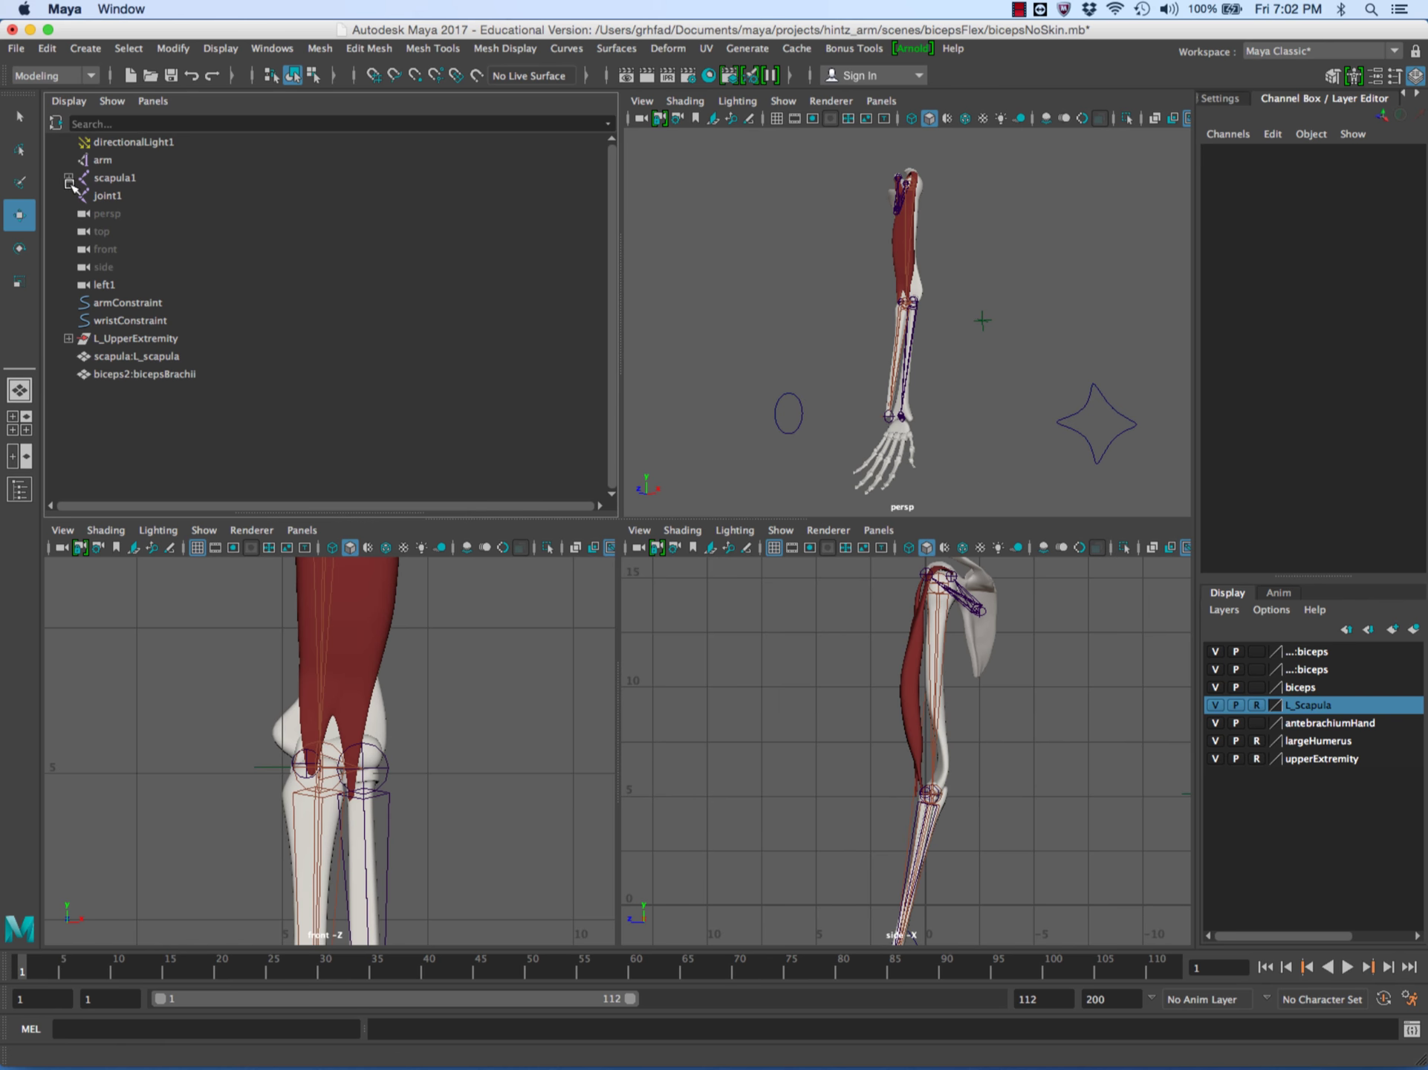
Expand the scapula1 joint hierarchy in the Outliner and examine the glenoidFossa joint up close at the shoulder.
{"action": "left_click", "coordinate": [68, 178]}
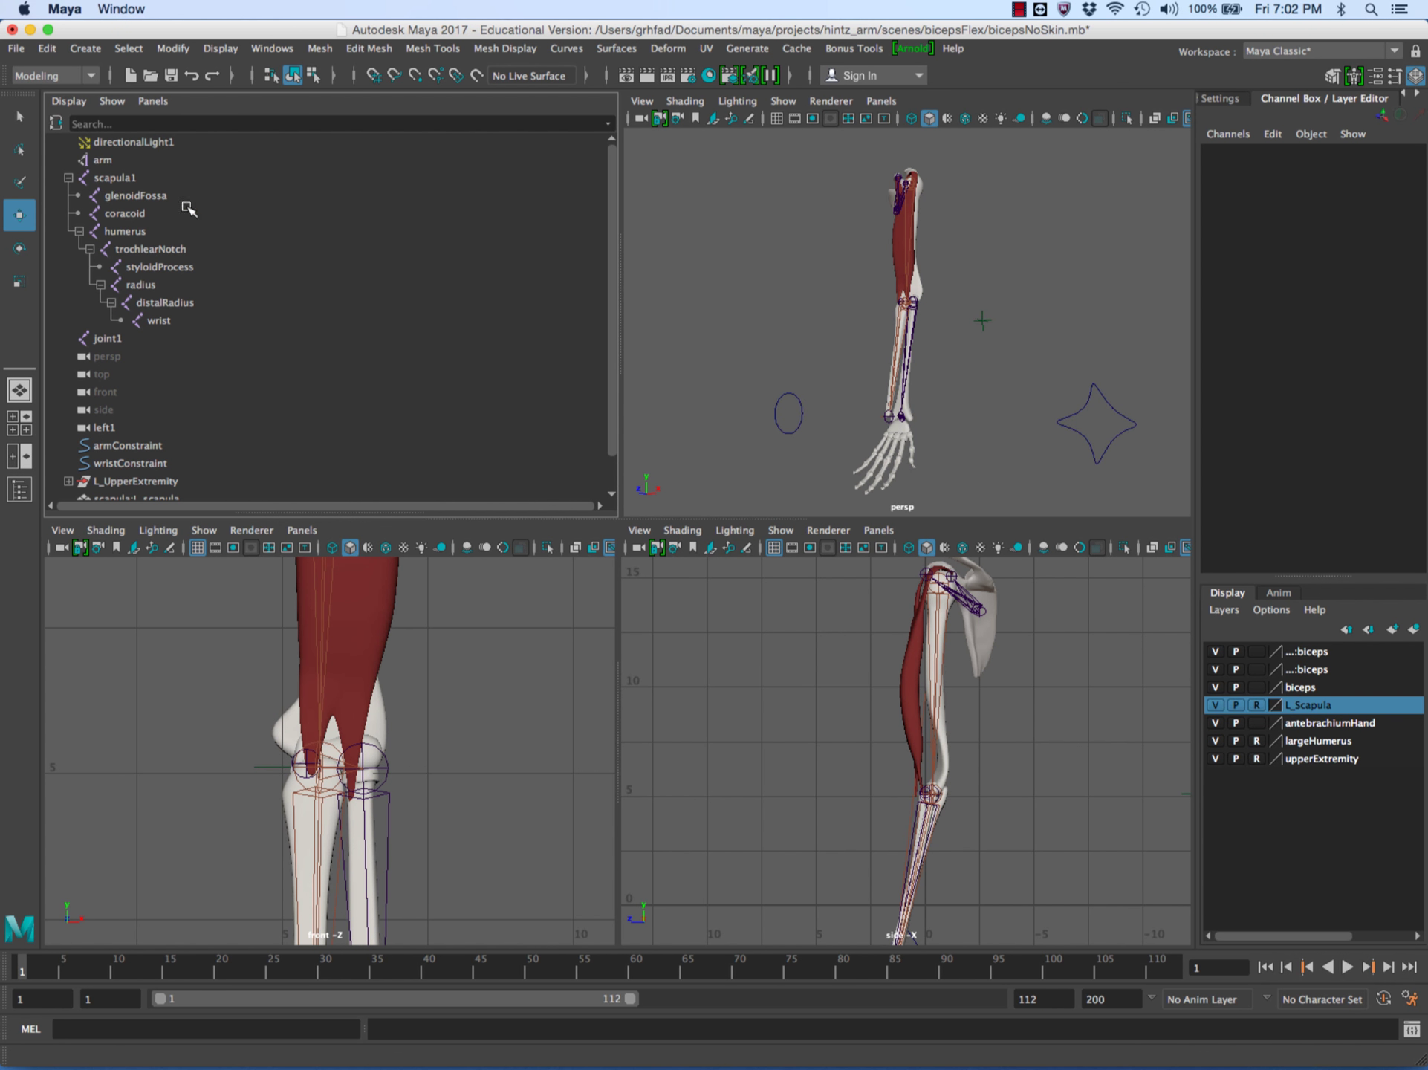
{"action": "left_click", "coordinate": [127, 181]}
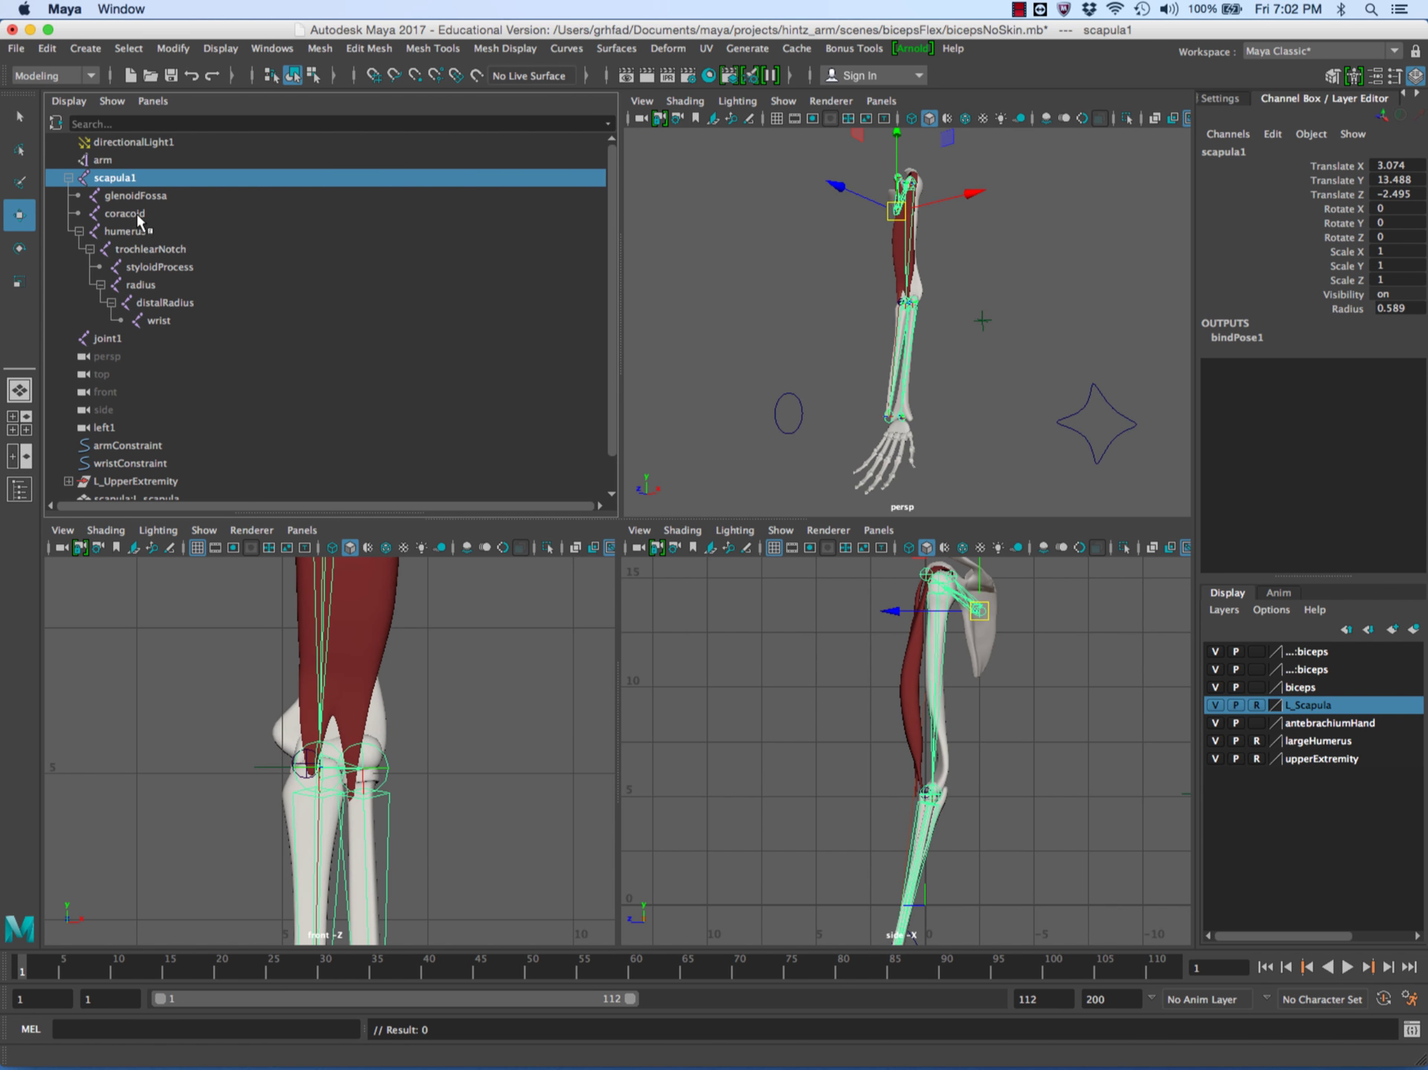
{"action": "left_click", "coordinate": [127, 196]}
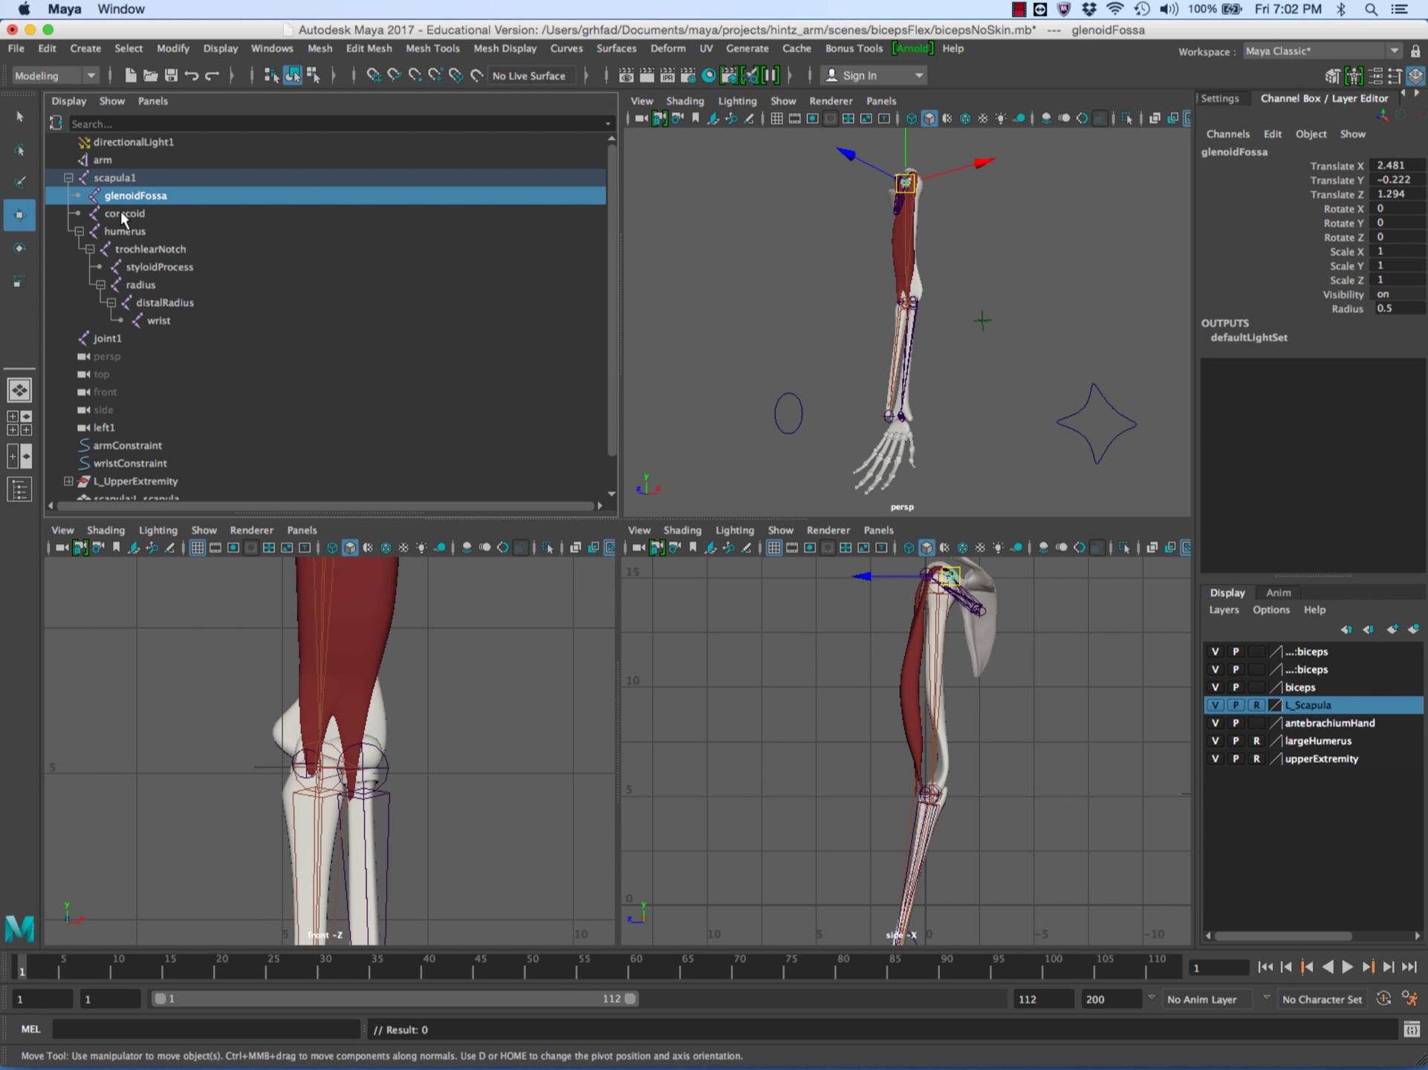
{"action": "left_click_drag", "start_coordinate": [825, 278], "coordinate": [933, 392], "text": "alt"}
{"action": "right_click_drag", "start_coordinate": [901, 384], "coordinate": [1154, 445], "text": "alt"}
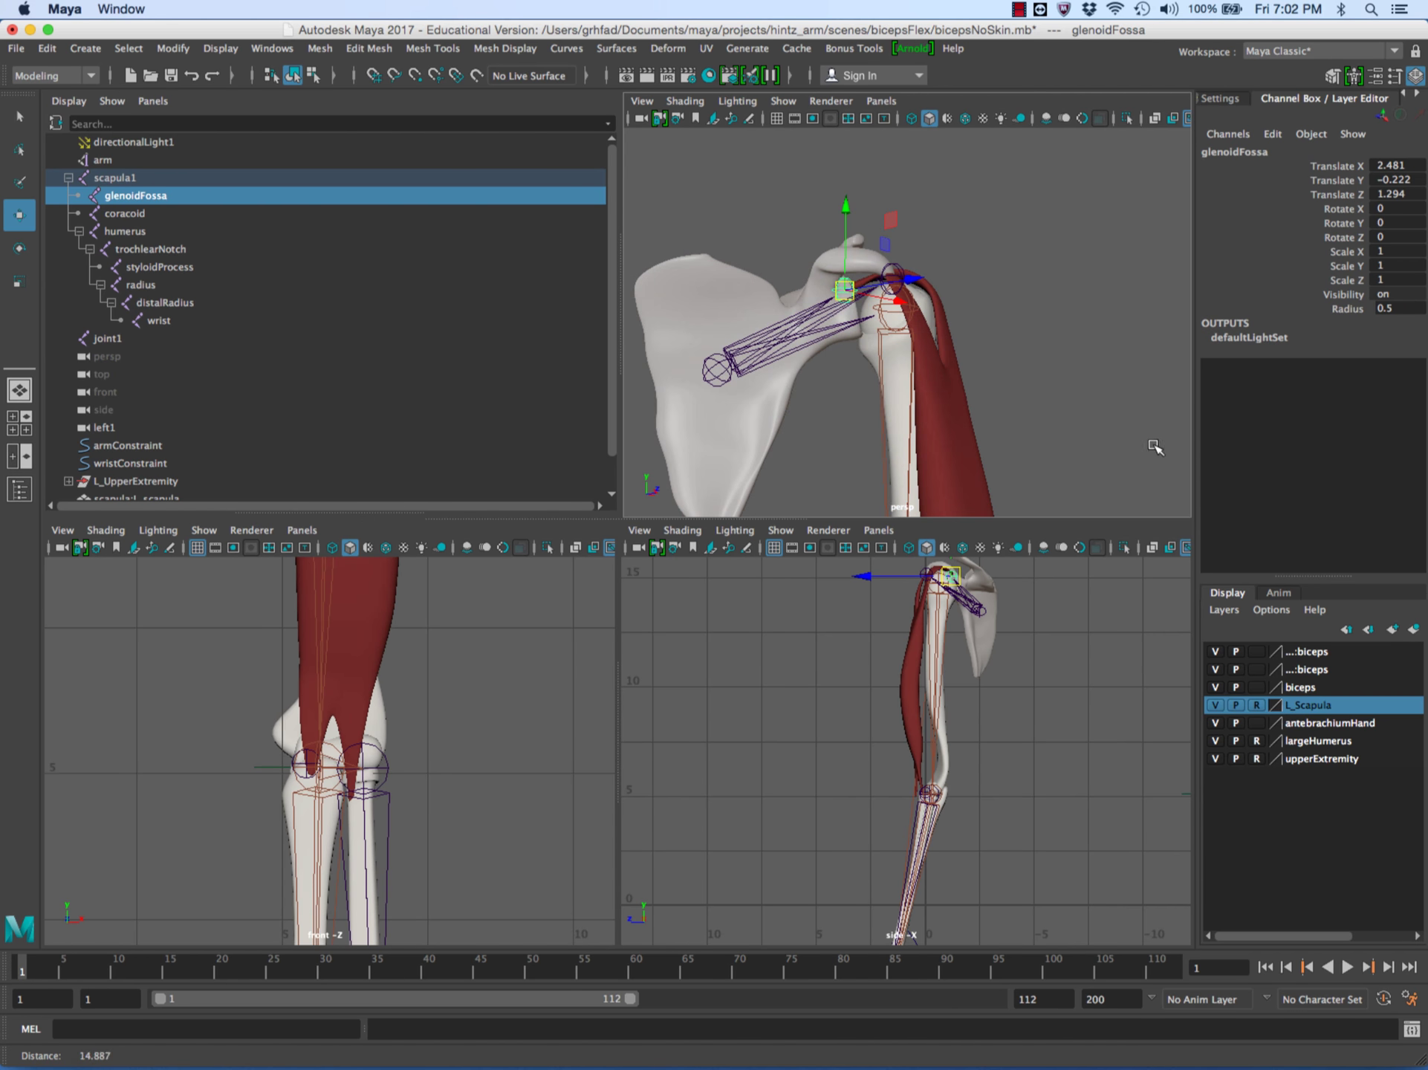
{"action": "right_click_drag", "start_coordinate": [960, 360], "coordinate": [1003, 359], "text": "alt"}
{"action": "left_click_drag", "start_coordinate": [1003, 359], "coordinate": [963, 321], "text": "alt"}
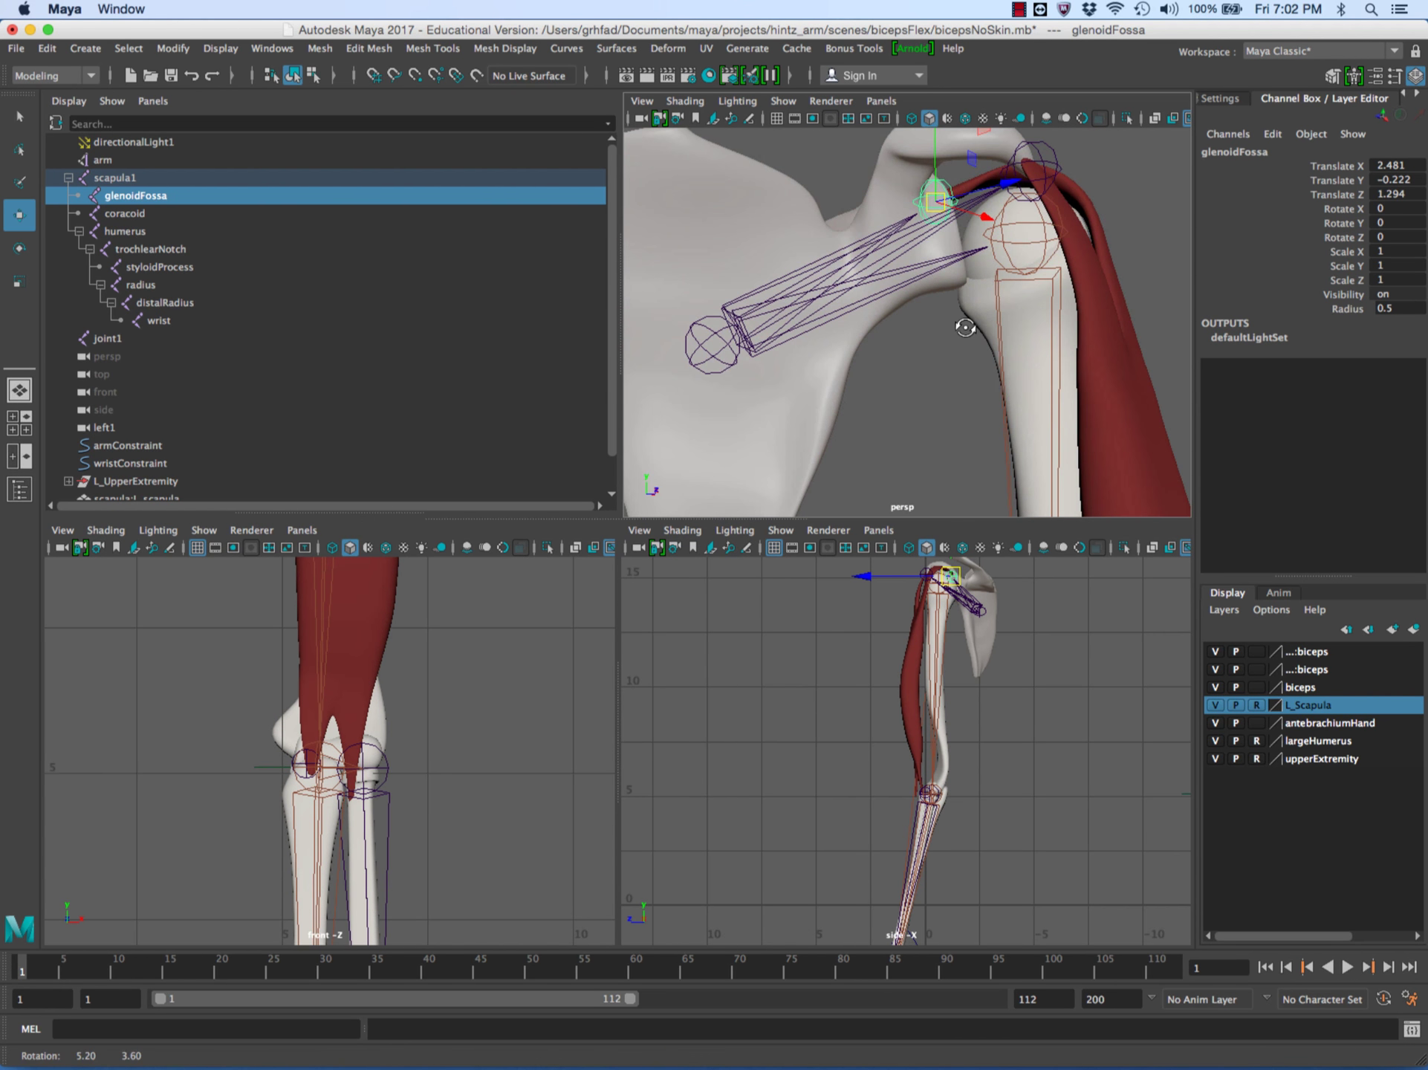
Compare the coracoid and glenoidFossa joints with the upper attachments of the biceps.
{"action": "left_click", "coordinate": [120, 215]}
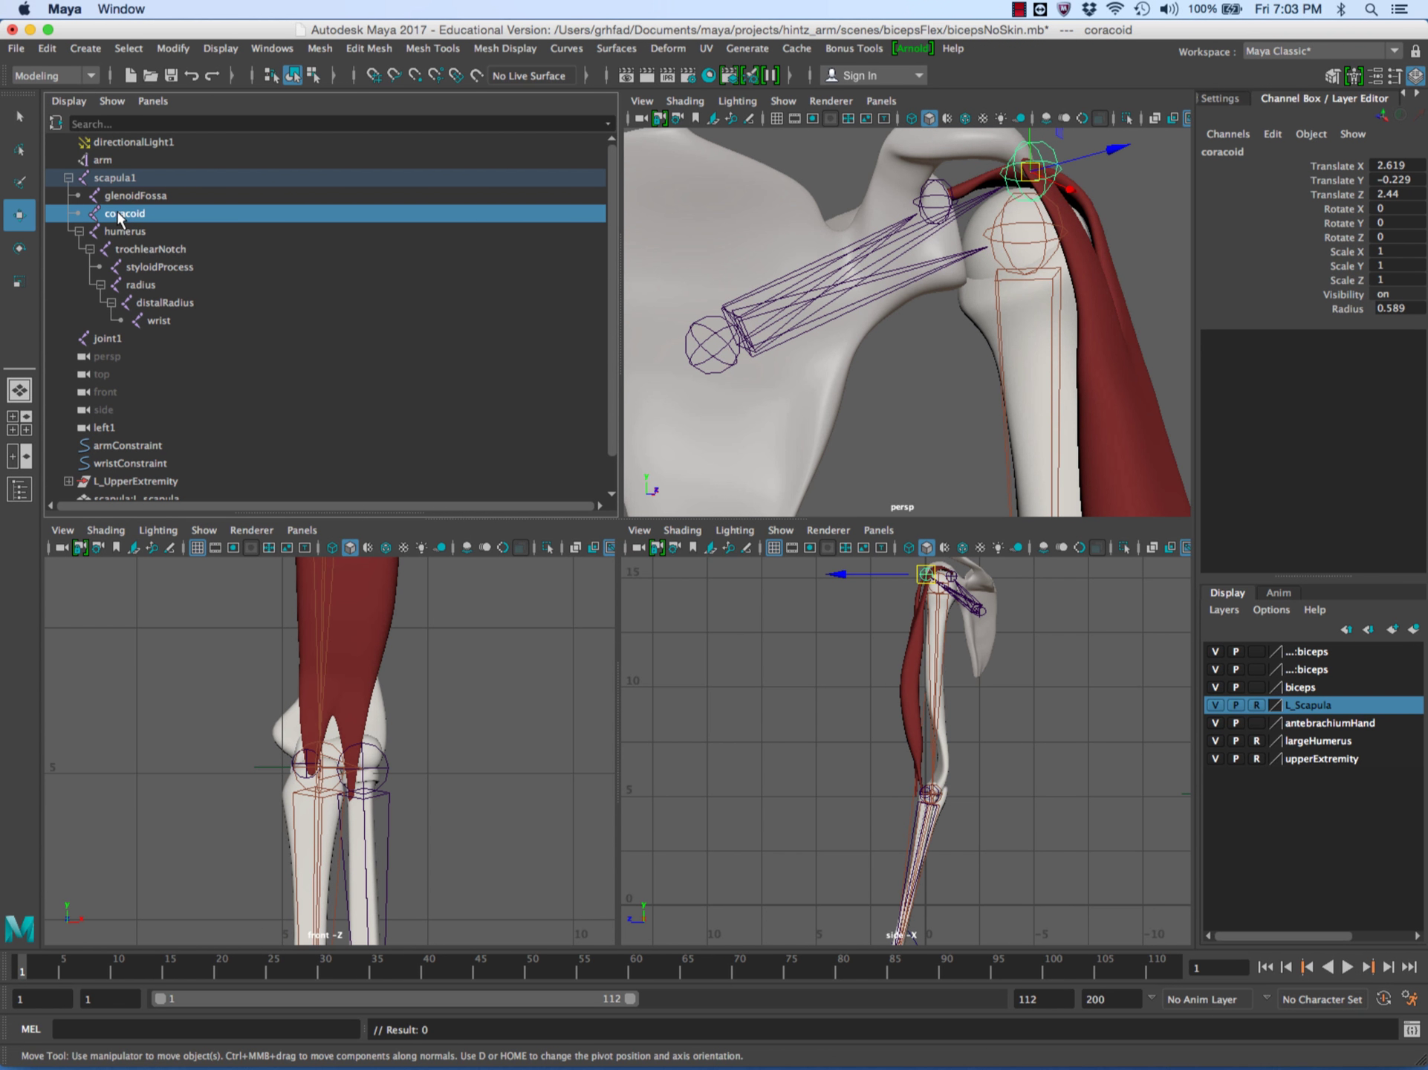
{"action": "left_click", "coordinate": [115, 197]}
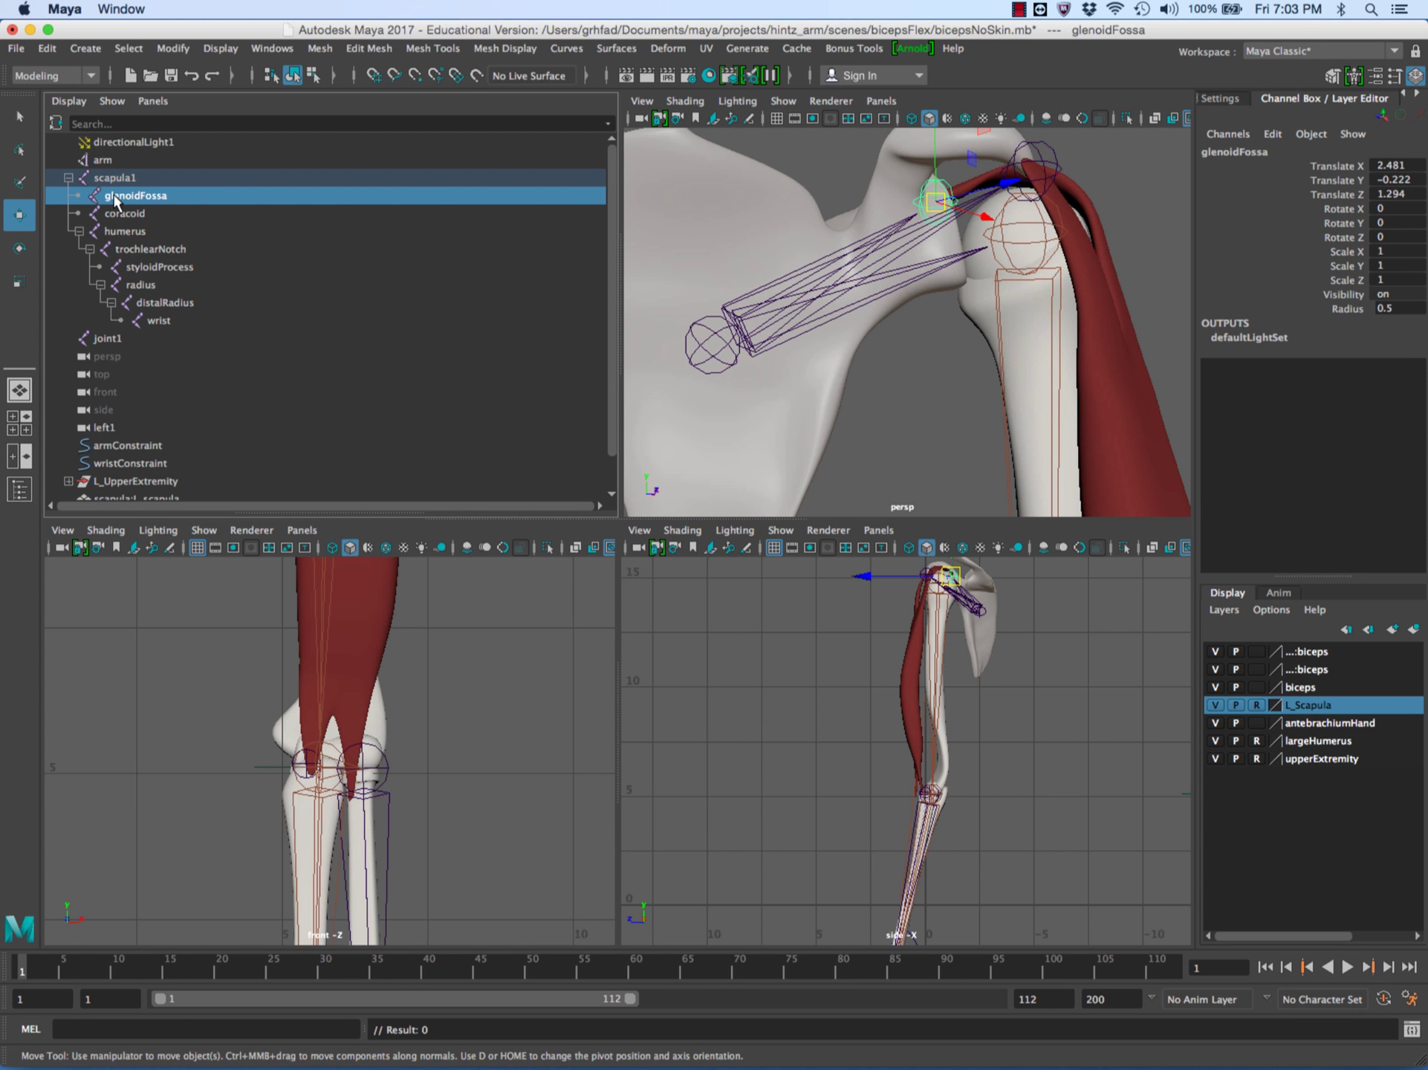
{"action": "left_click", "coordinate": [111, 210]}
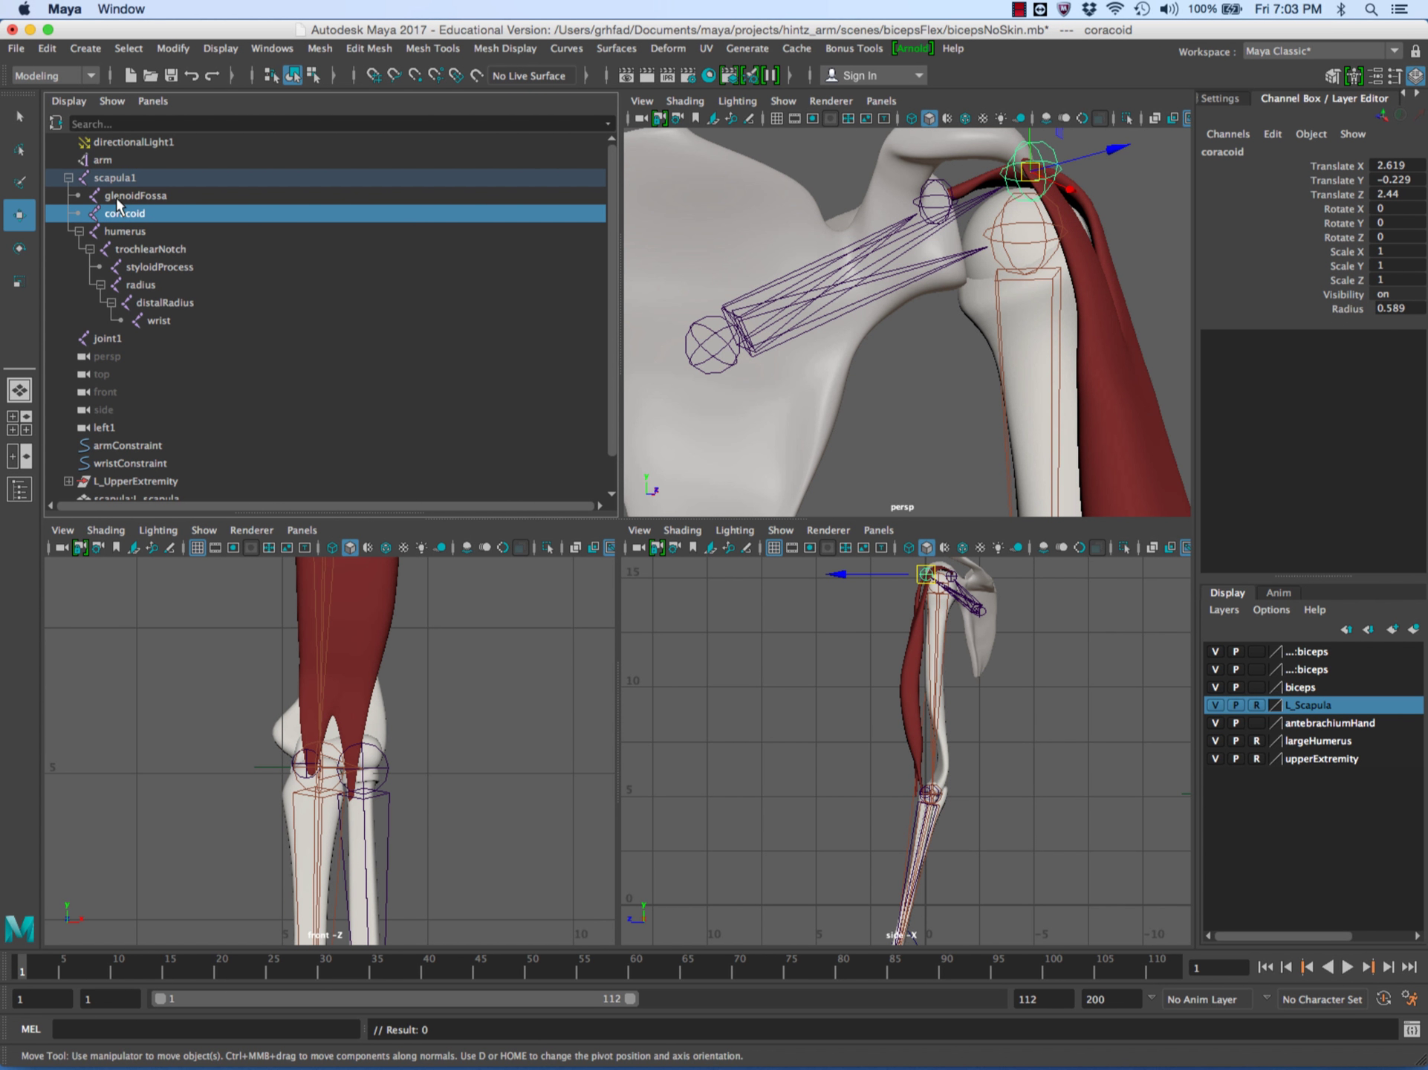
{"action": "left_click", "coordinate": [116, 198]}
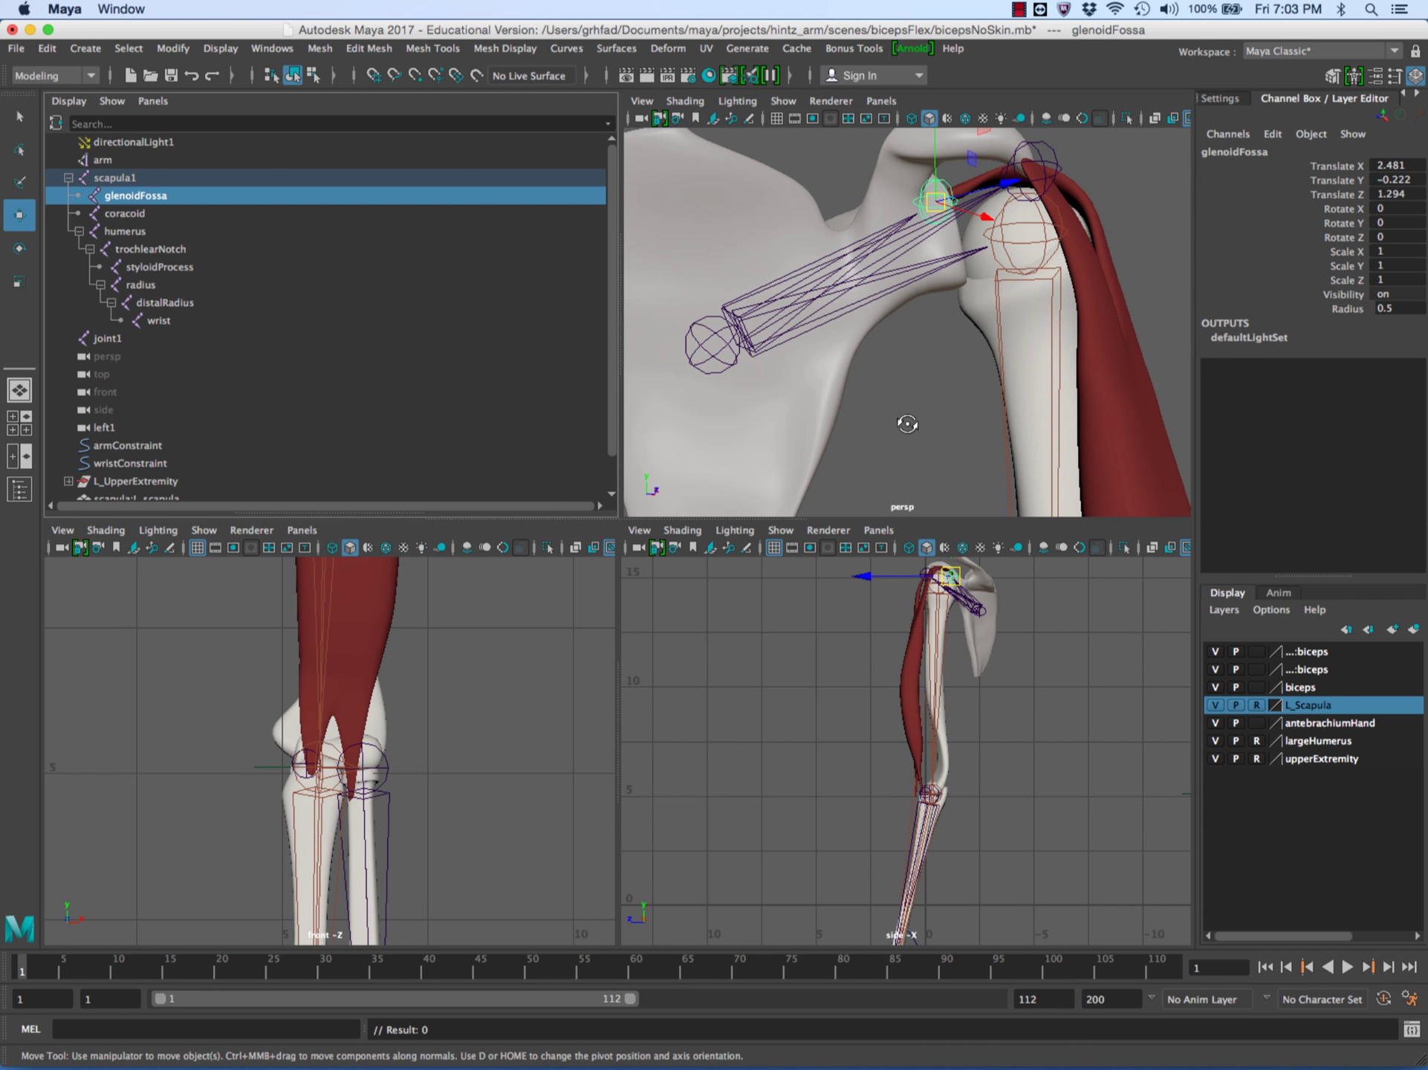
{"action": "left_click_drag", "start_coordinate": [908, 424], "coordinate": [818, 429], "text": "alt"}
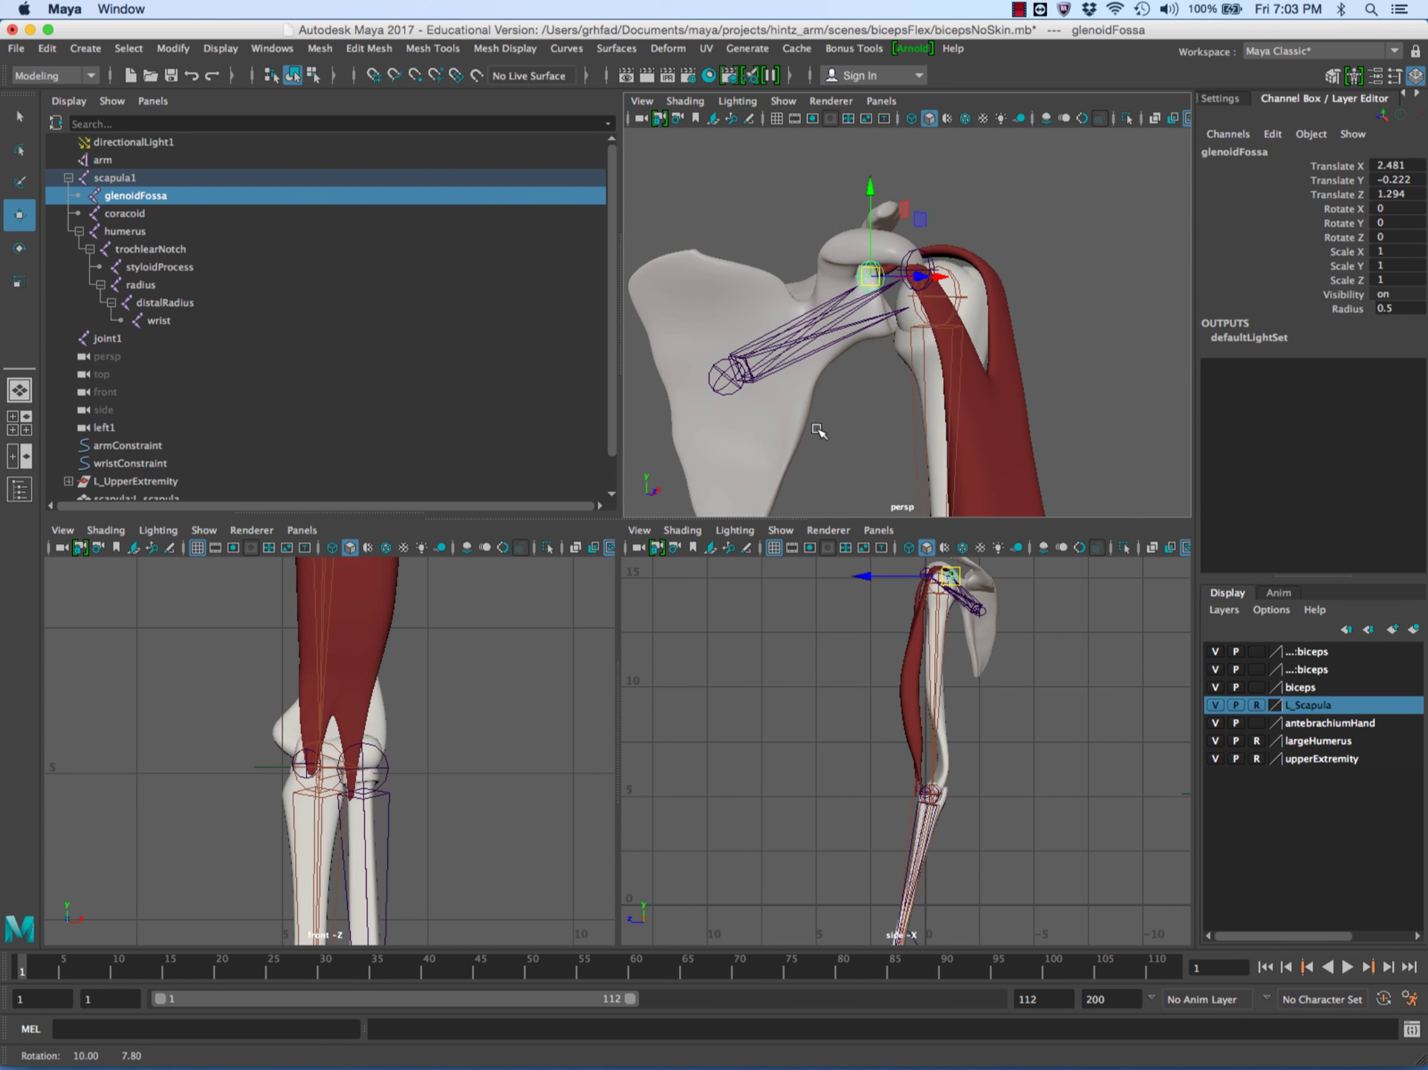
Select the radius joint in the Outliner and examine it up close where the biceps tendon meets the elbow.
{"action": "left_click", "coordinate": [128, 233]}
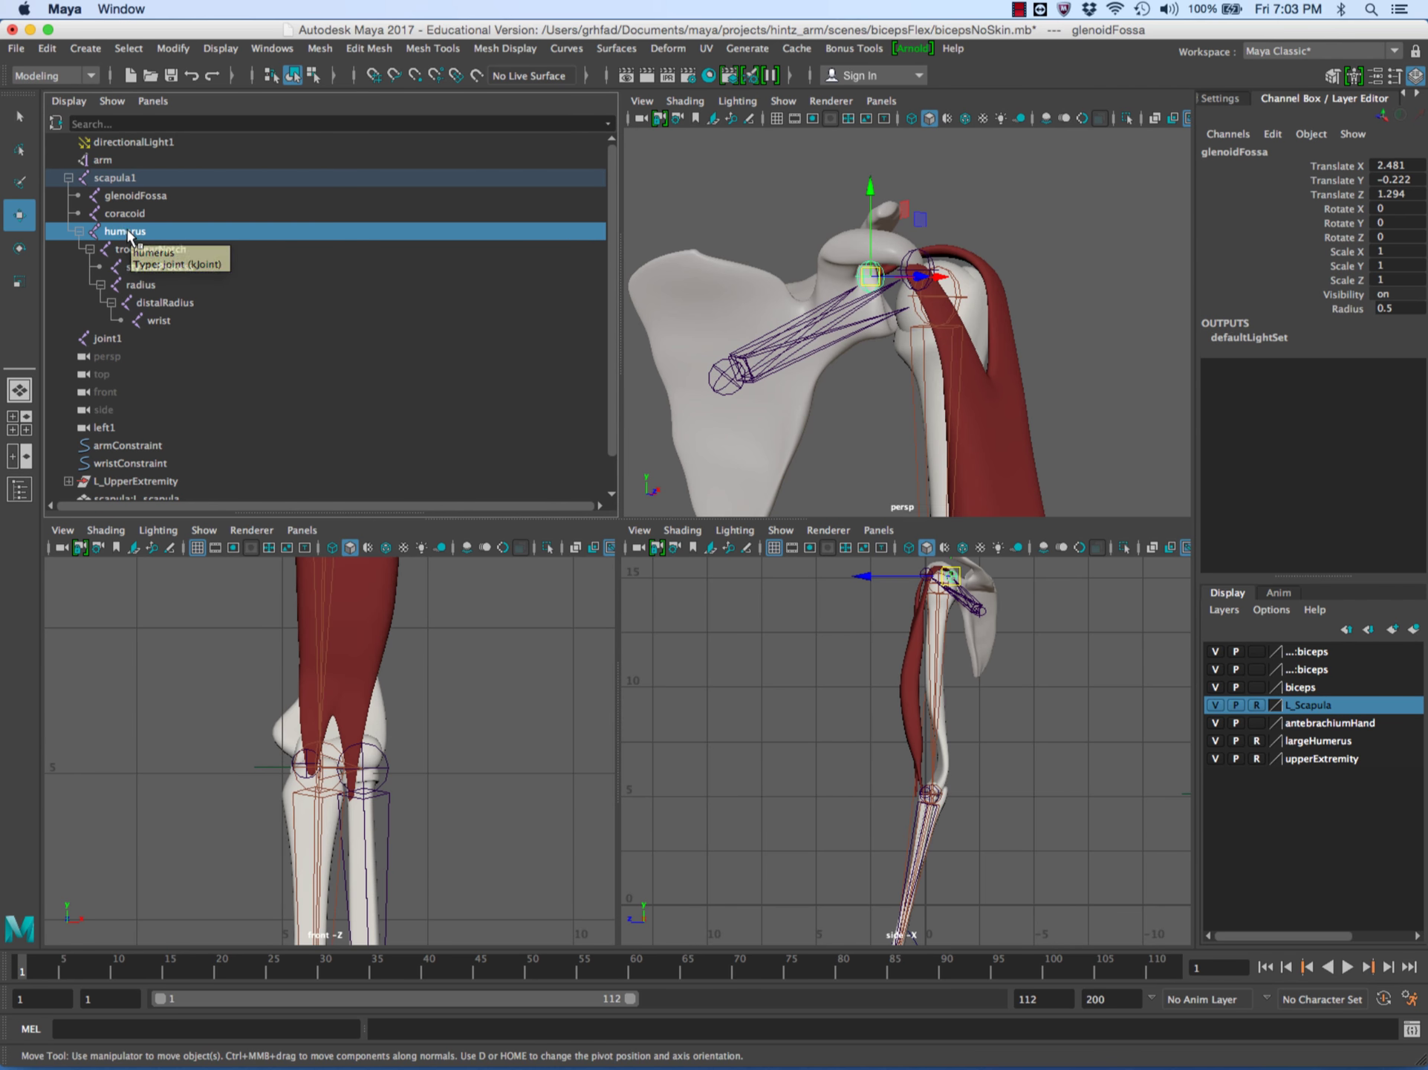
{"action": "left_click", "coordinate": [146, 287]}
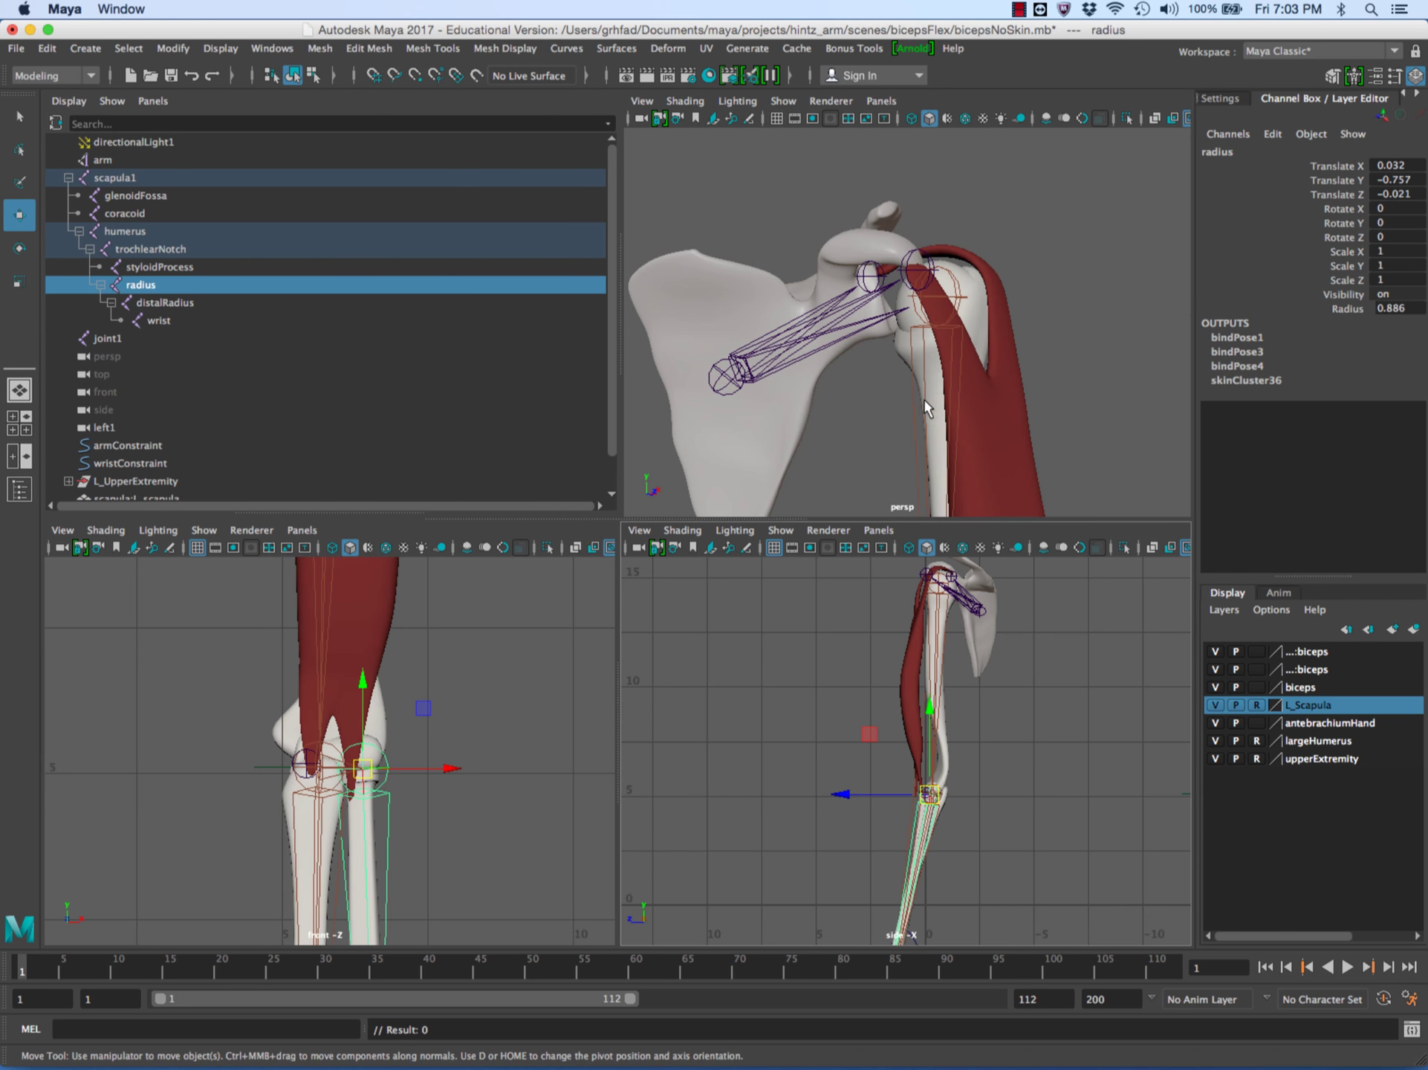
{"action": "left_click_drag", "start_coordinate": [925, 407], "coordinate": [648, 332], "text": "alt"}
{"action": "right_click_drag", "start_coordinate": [728, 355], "coordinate": [993, 394], "text": "alt"}
{"action": "middle_click_drag", "start_coordinate": [996, 390], "coordinate": [1136, 291], "text": "alt"}
{"action": "middle_click_drag", "start_coordinate": [1001, 323], "coordinate": [1022, 260], "text": "alt"}
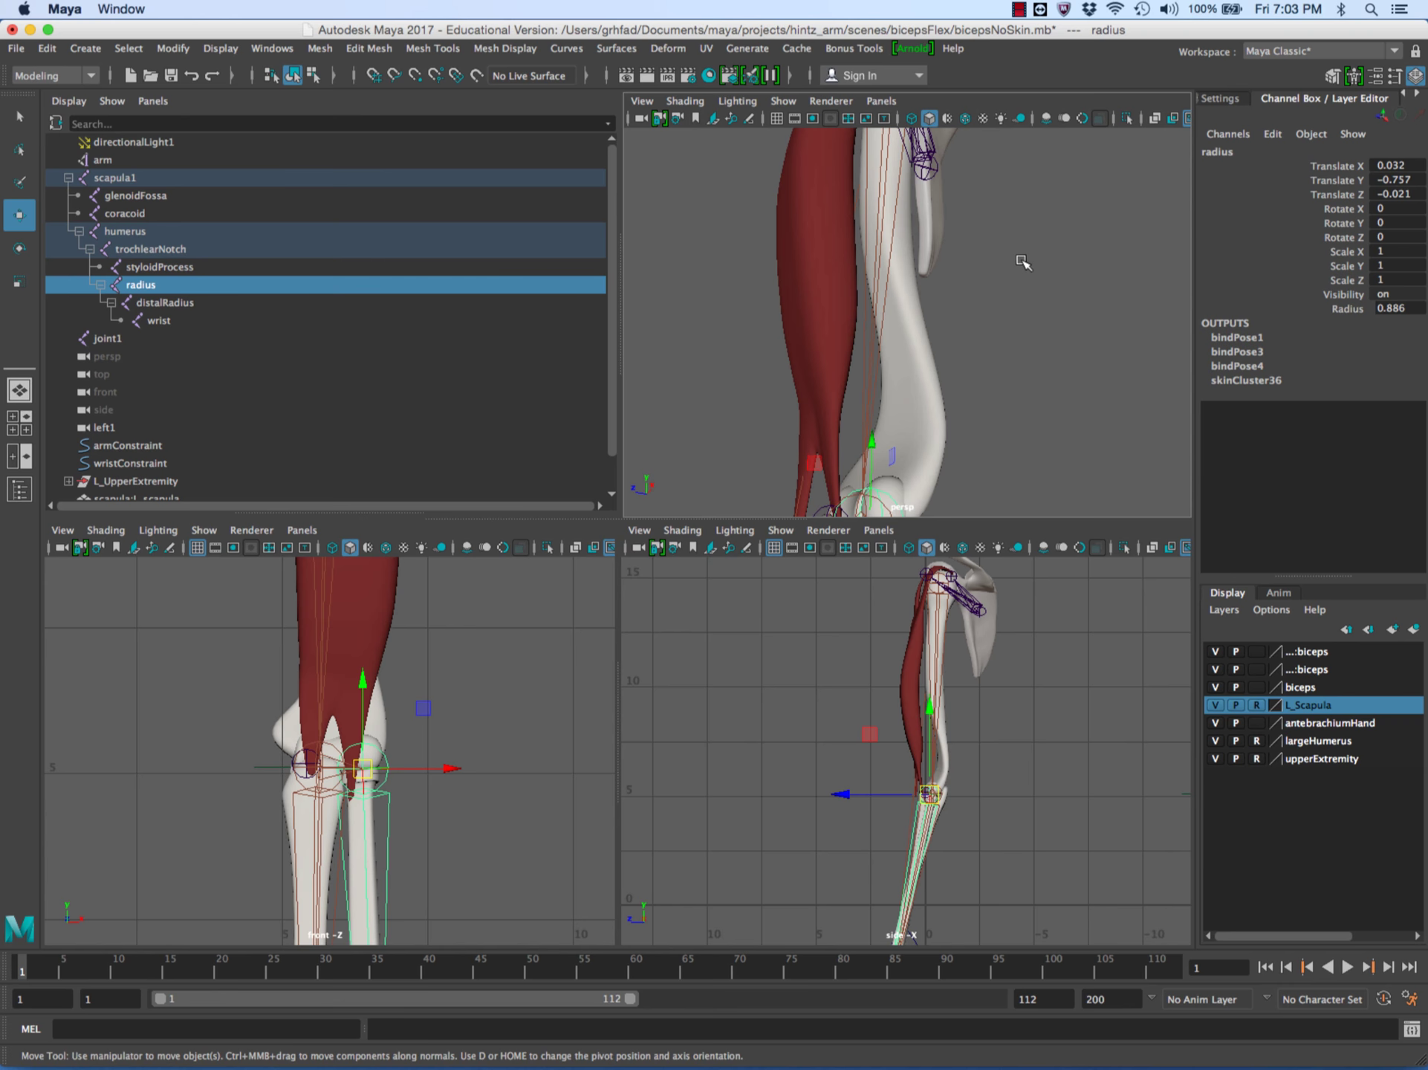
{"action": "middle_click_drag", "start_coordinate": [932, 486], "coordinate": [888, 306], "text": "alt"}
{"action": "left_click_drag", "start_coordinate": [836, 327], "coordinate": [892, 308], "text": "alt"}
{"action": "right_click_drag", "start_coordinate": [867, 316], "coordinate": [1004, 352], "text": "alt"}
{"action": "middle_click_drag", "start_coordinate": [867, 351], "coordinate": [963, 349], "text": "alt"}
{"action": "left_click_drag", "start_coordinate": [912, 351], "coordinate": [938, 365], "text": "alt"}
{"action": "middle_click_drag", "start_coordinate": [938, 365], "coordinate": [903, 371], "text": "alt"}
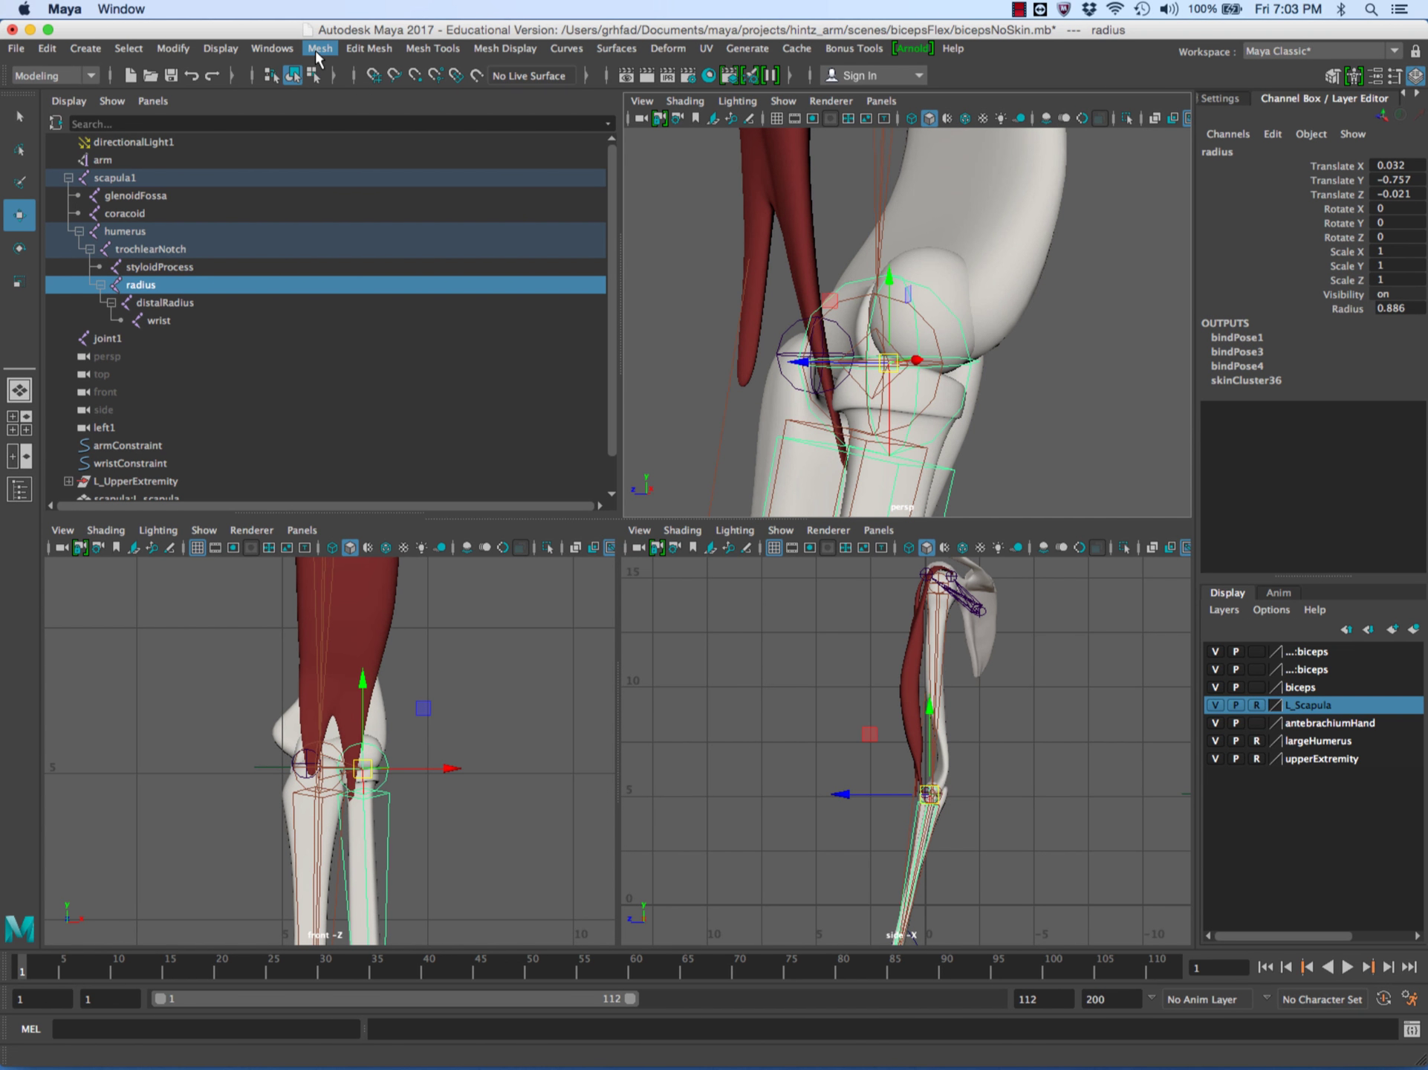
Switch to the Rigging menu set and create a joint at the biceps' lower end in the side view, about Y 5.702, Z 0.312.
{"action": "left_click", "coordinate": [90, 75]}
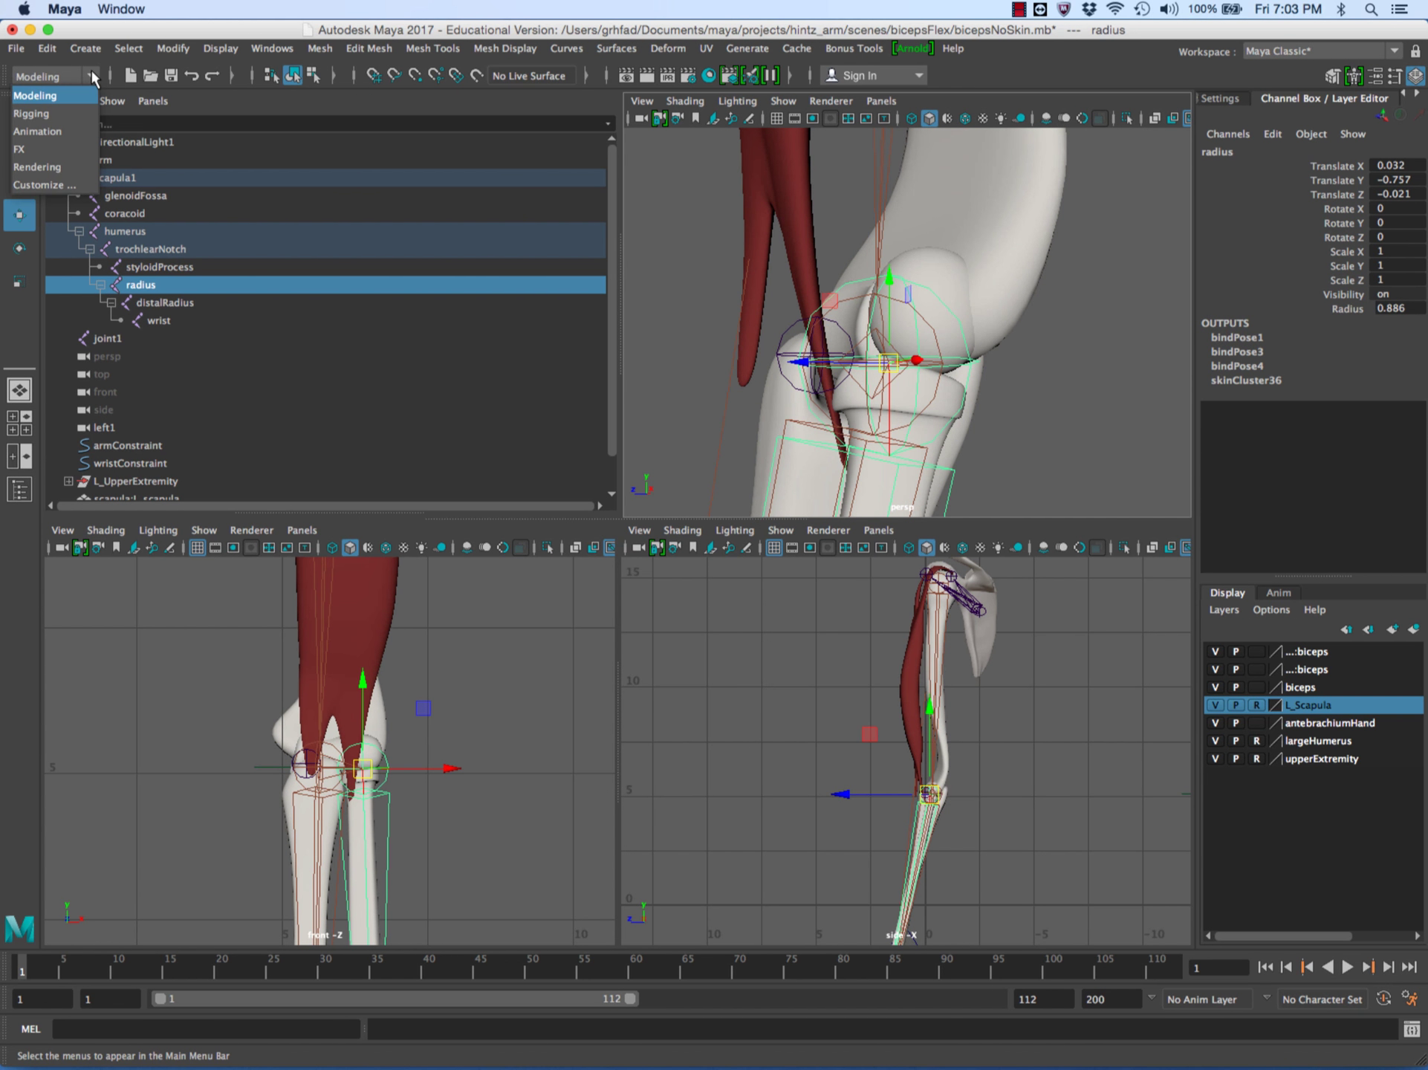
{"action": "left_click", "coordinate": [78, 114]}
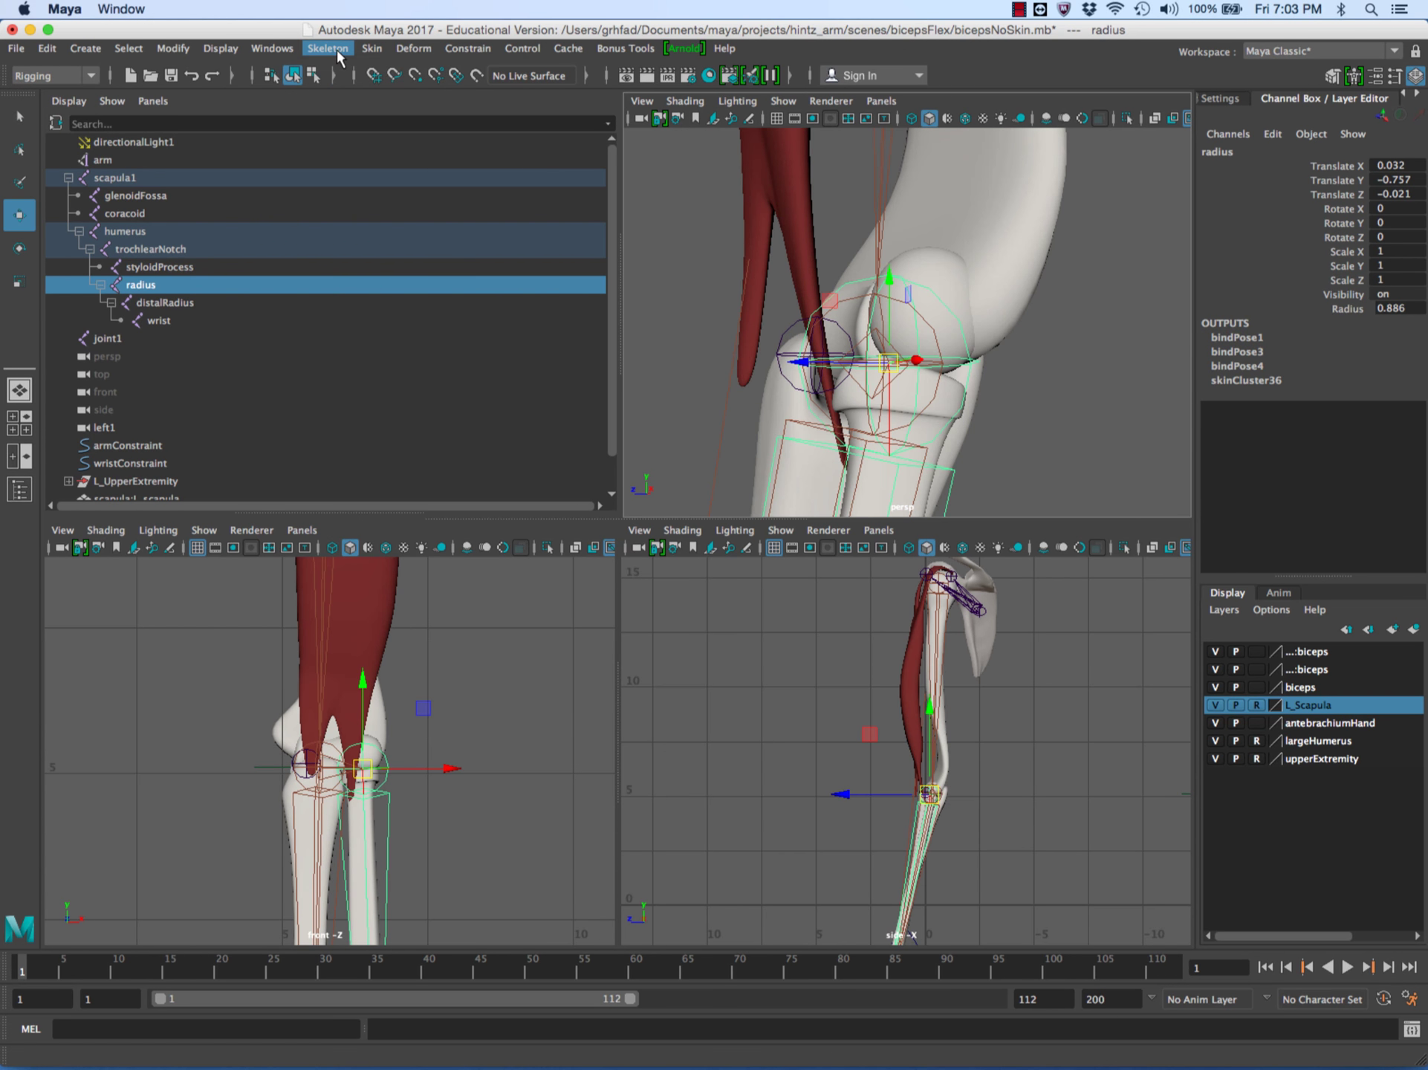
{"action": "left_click", "coordinate": [337, 50]}
{"action": "left_click", "coordinate": [364, 93]}
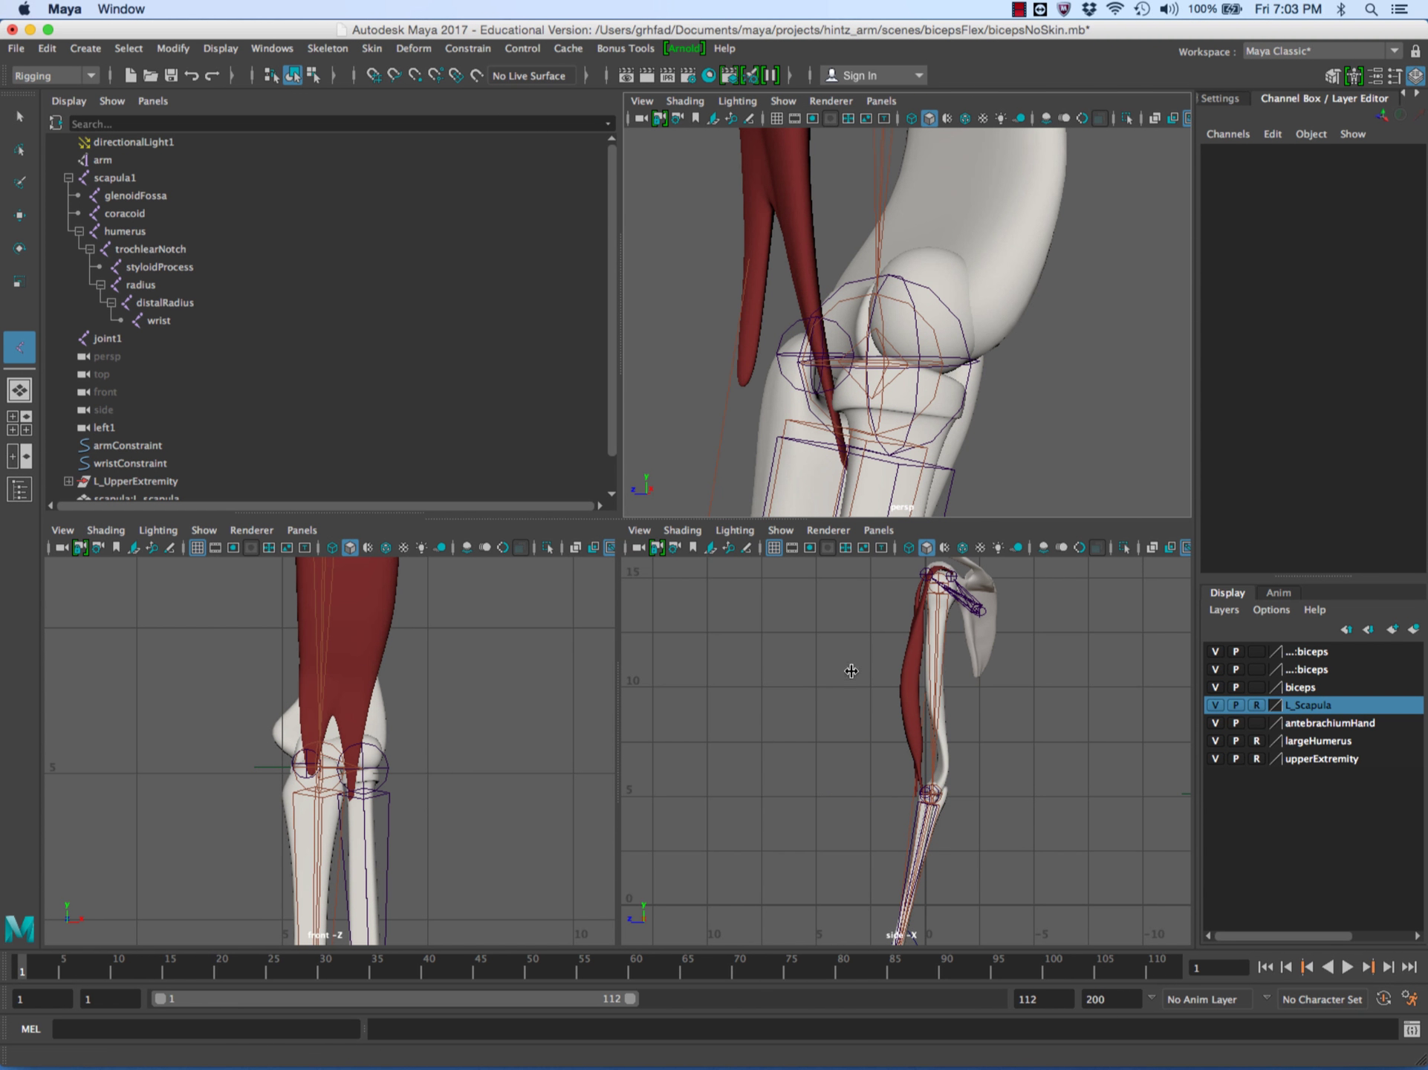
{"action": "left_click", "coordinate": [906, 795]}
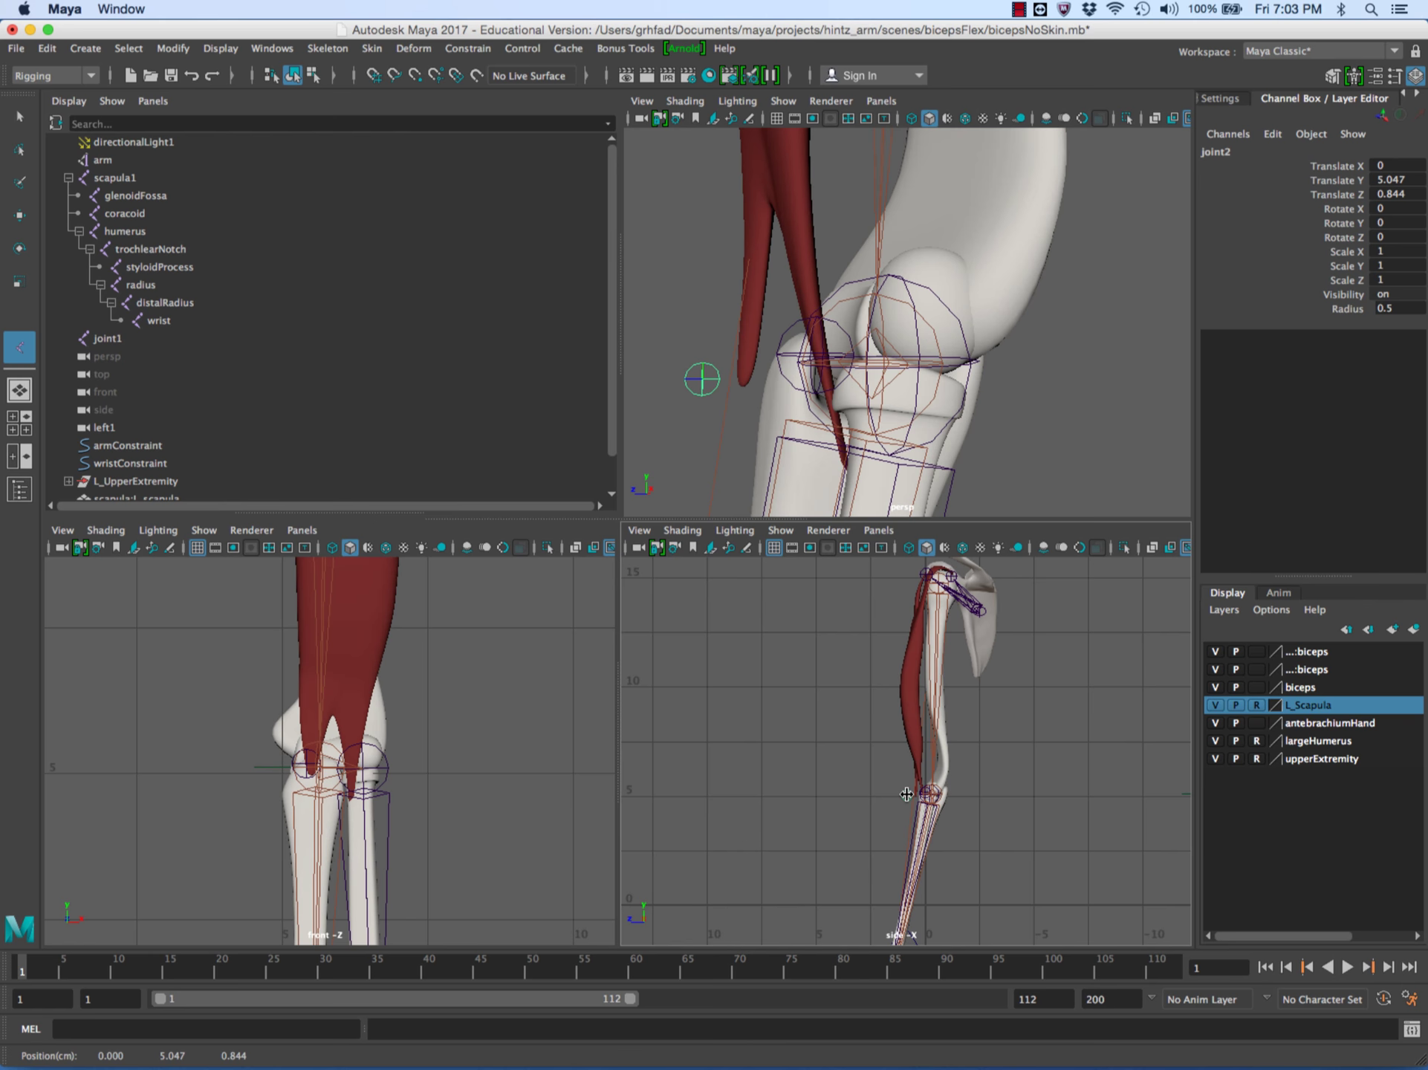
{"action": "left_click_drag", "start_coordinate": [907, 794], "coordinate": [918, 780]}
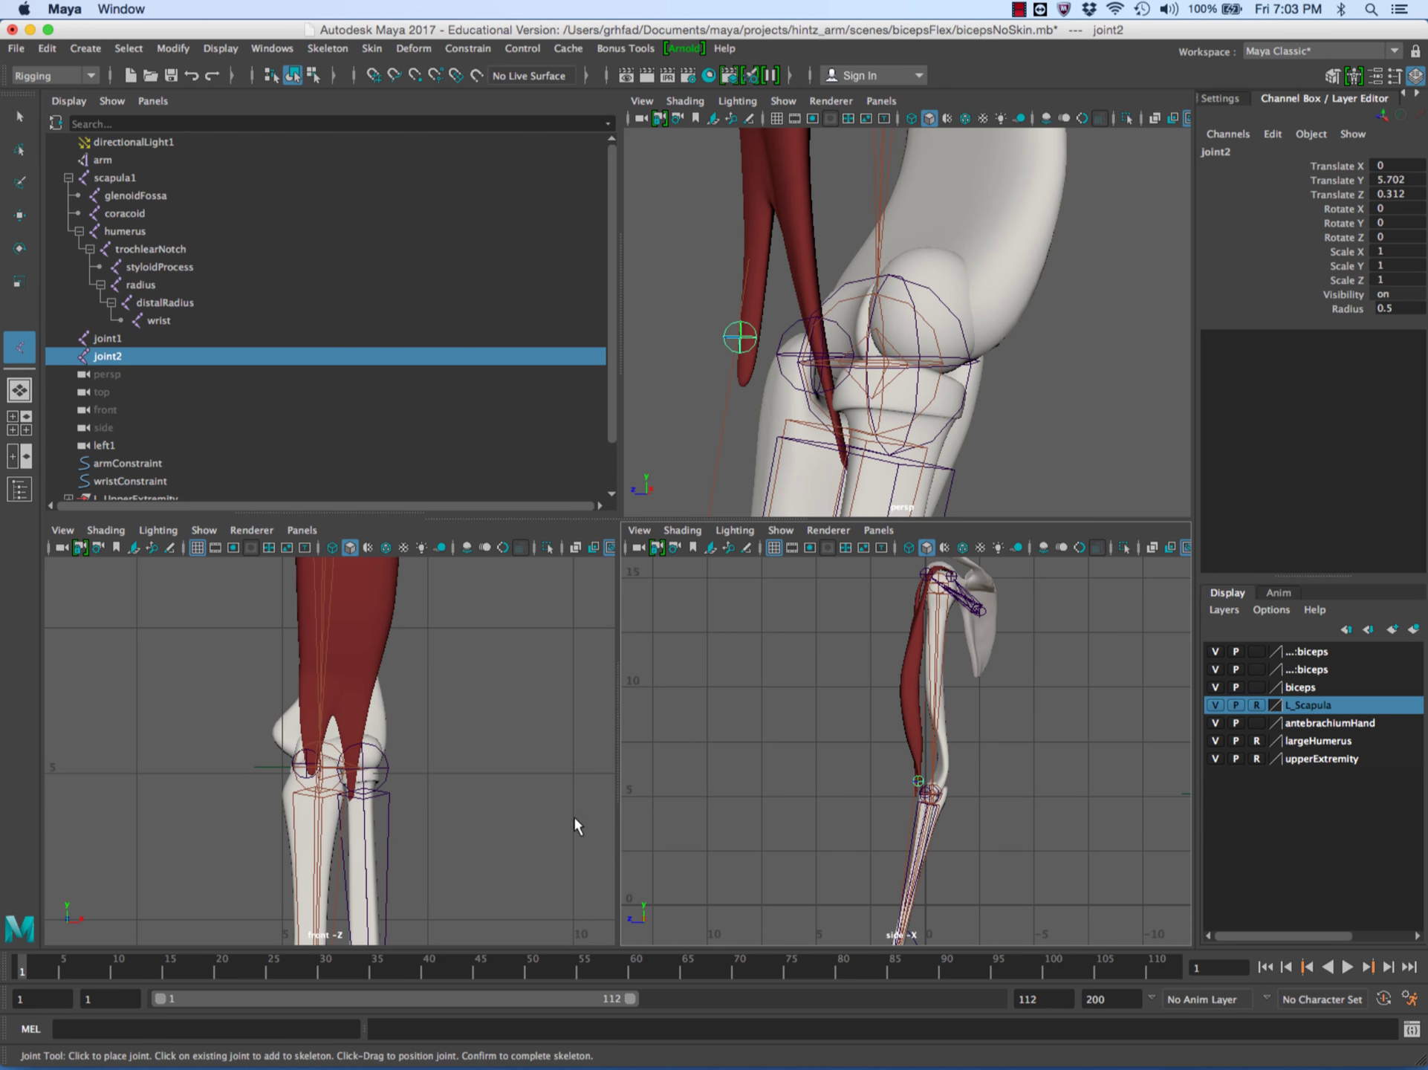
Move the new joint onto the biceps' lower end in the front view, to about X 6.147, Y 5.409.
{"action": "right_click_drag", "start_coordinate": [517, 812], "coordinate": [365, 778], "text": "alt"}
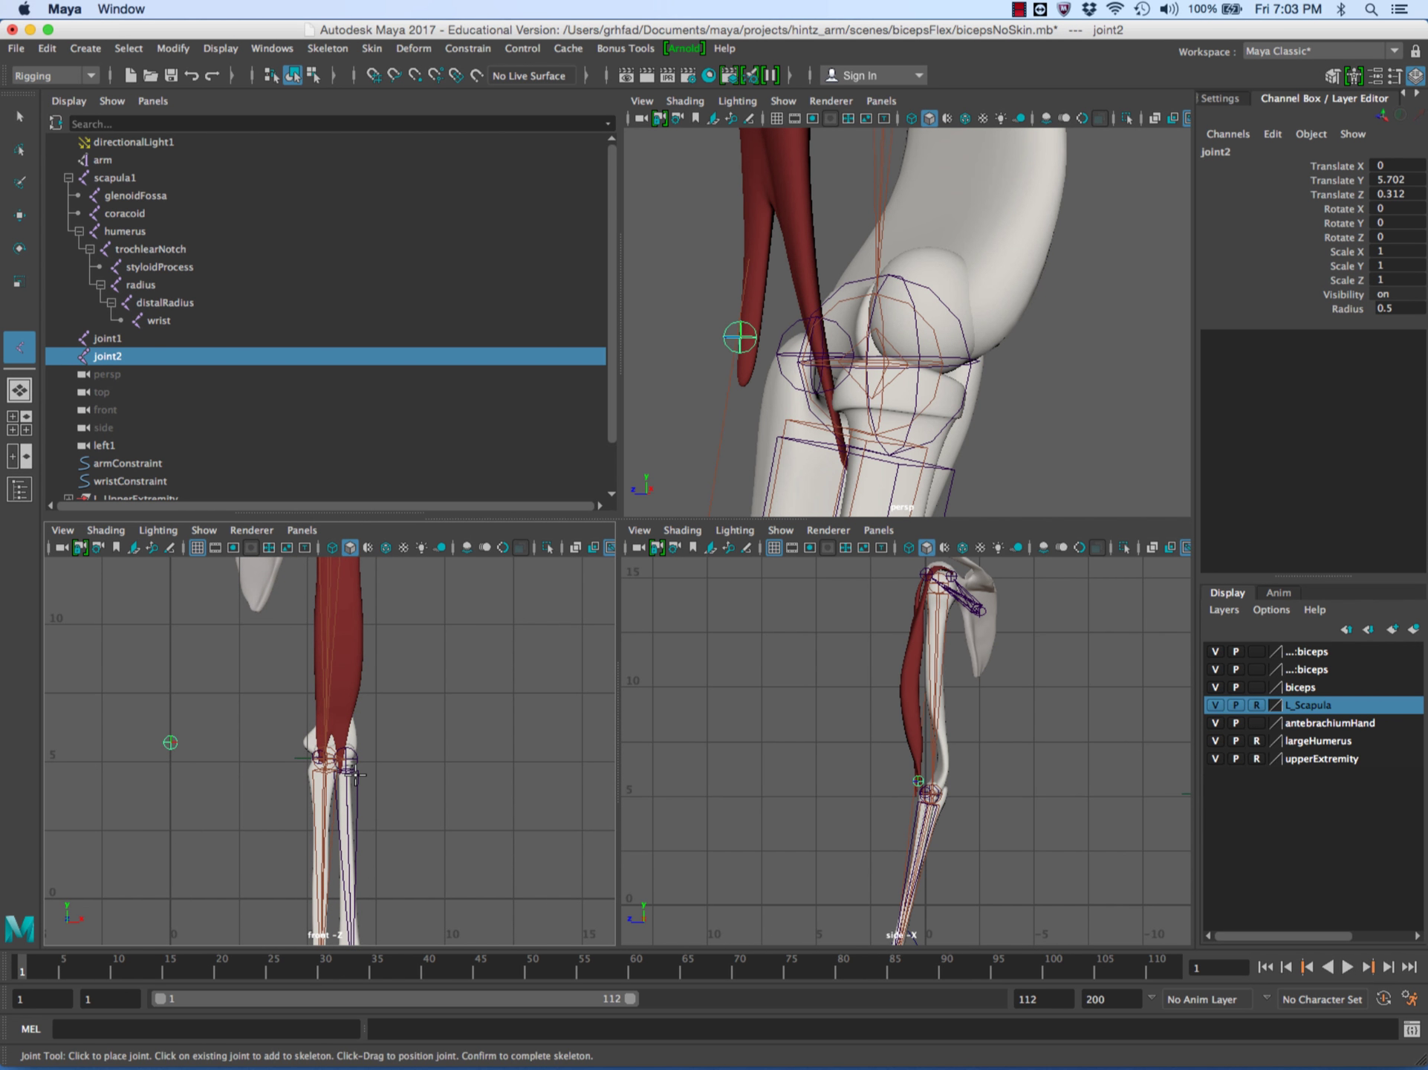
{"action": "key", "text": "w"}
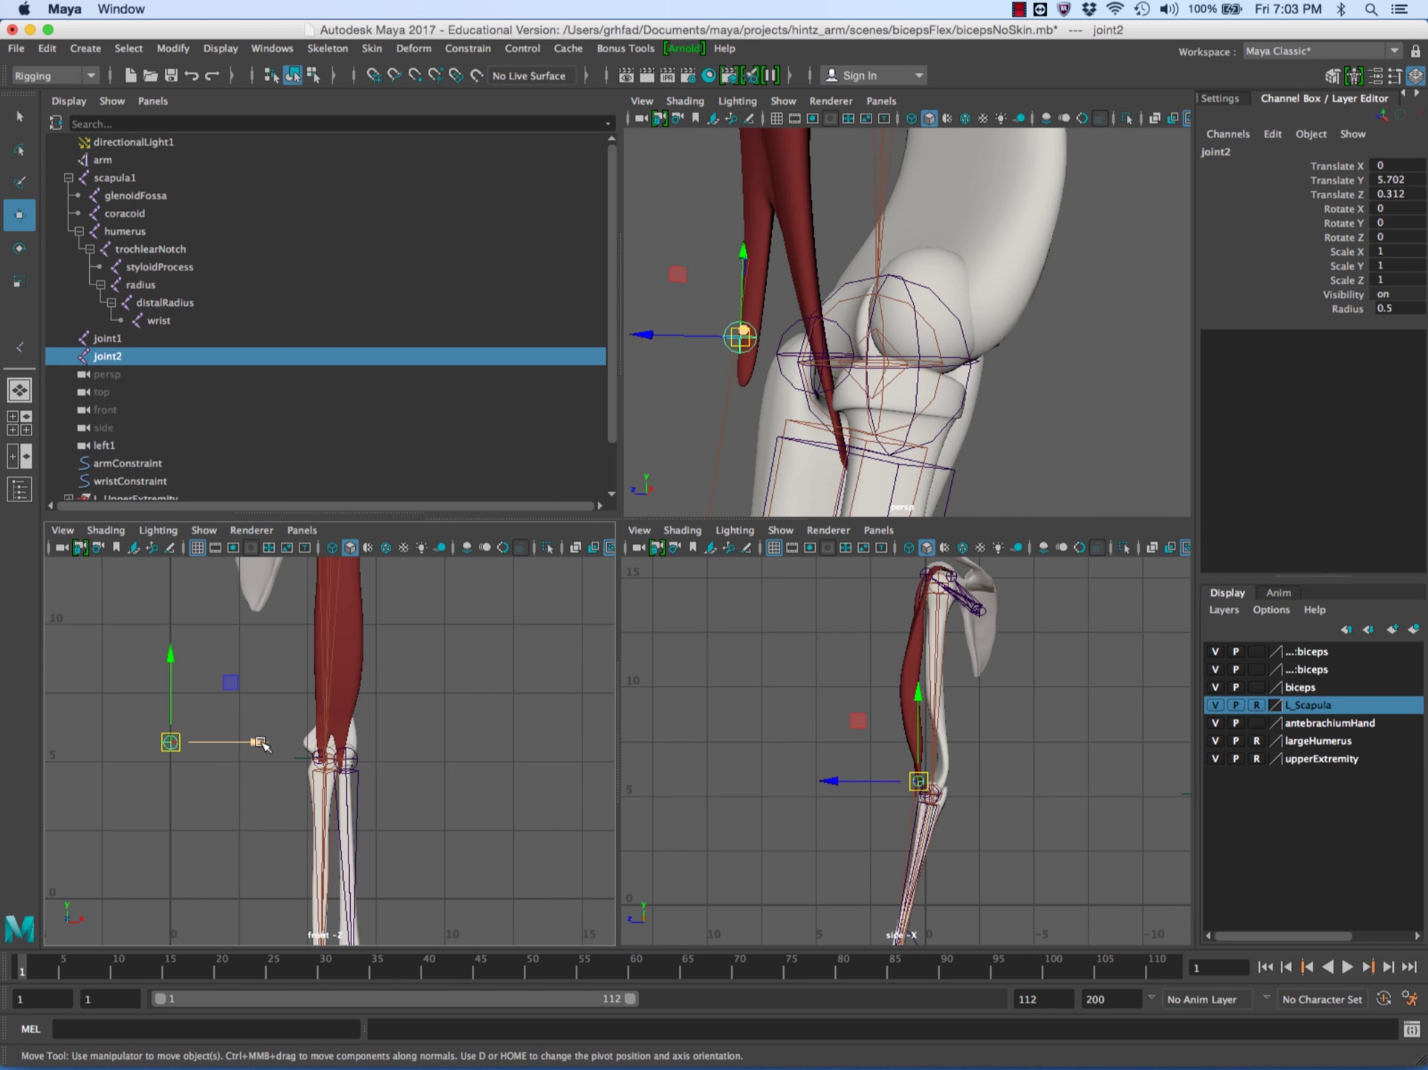
{"action": "left_click_drag", "start_coordinate": [260, 743], "coordinate": [430, 754]}
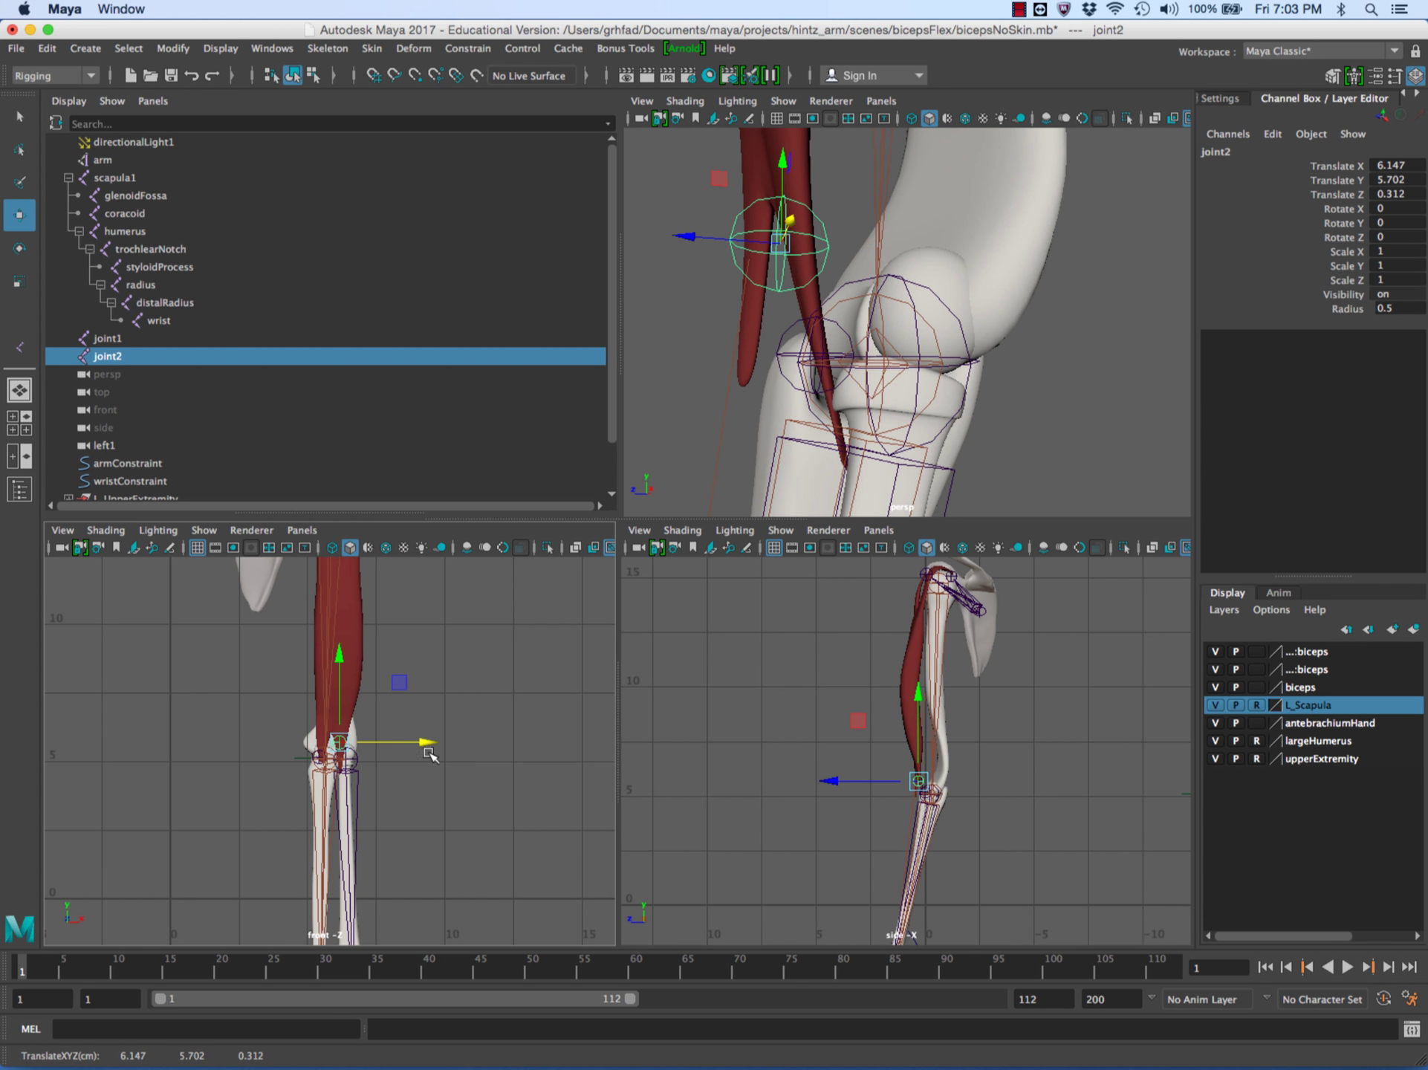
{"action": "left_click_drag", "start_coordinate": [349, 669], "coordinate": [352, 677]}
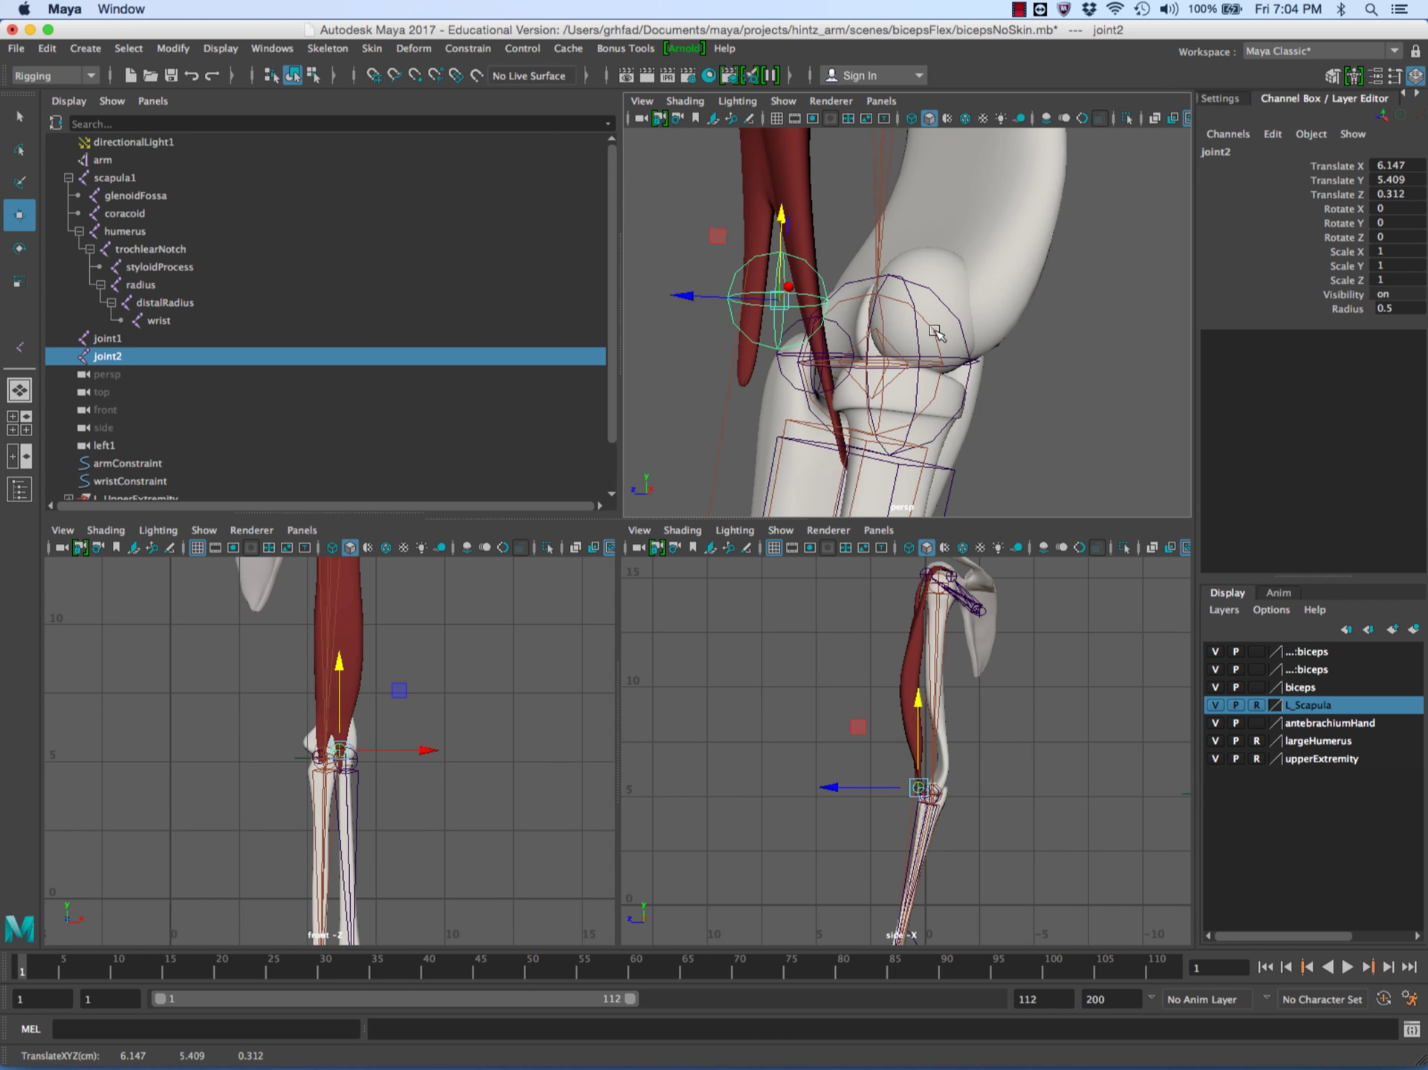
Examine the new joint's placement against the biceps tendon and the elbow bones from several angles in the perspective view.
{"action": "left_click_drag", "start_coordinate": [936, 332], "coordinate": [966, 379], "text": "alt"}
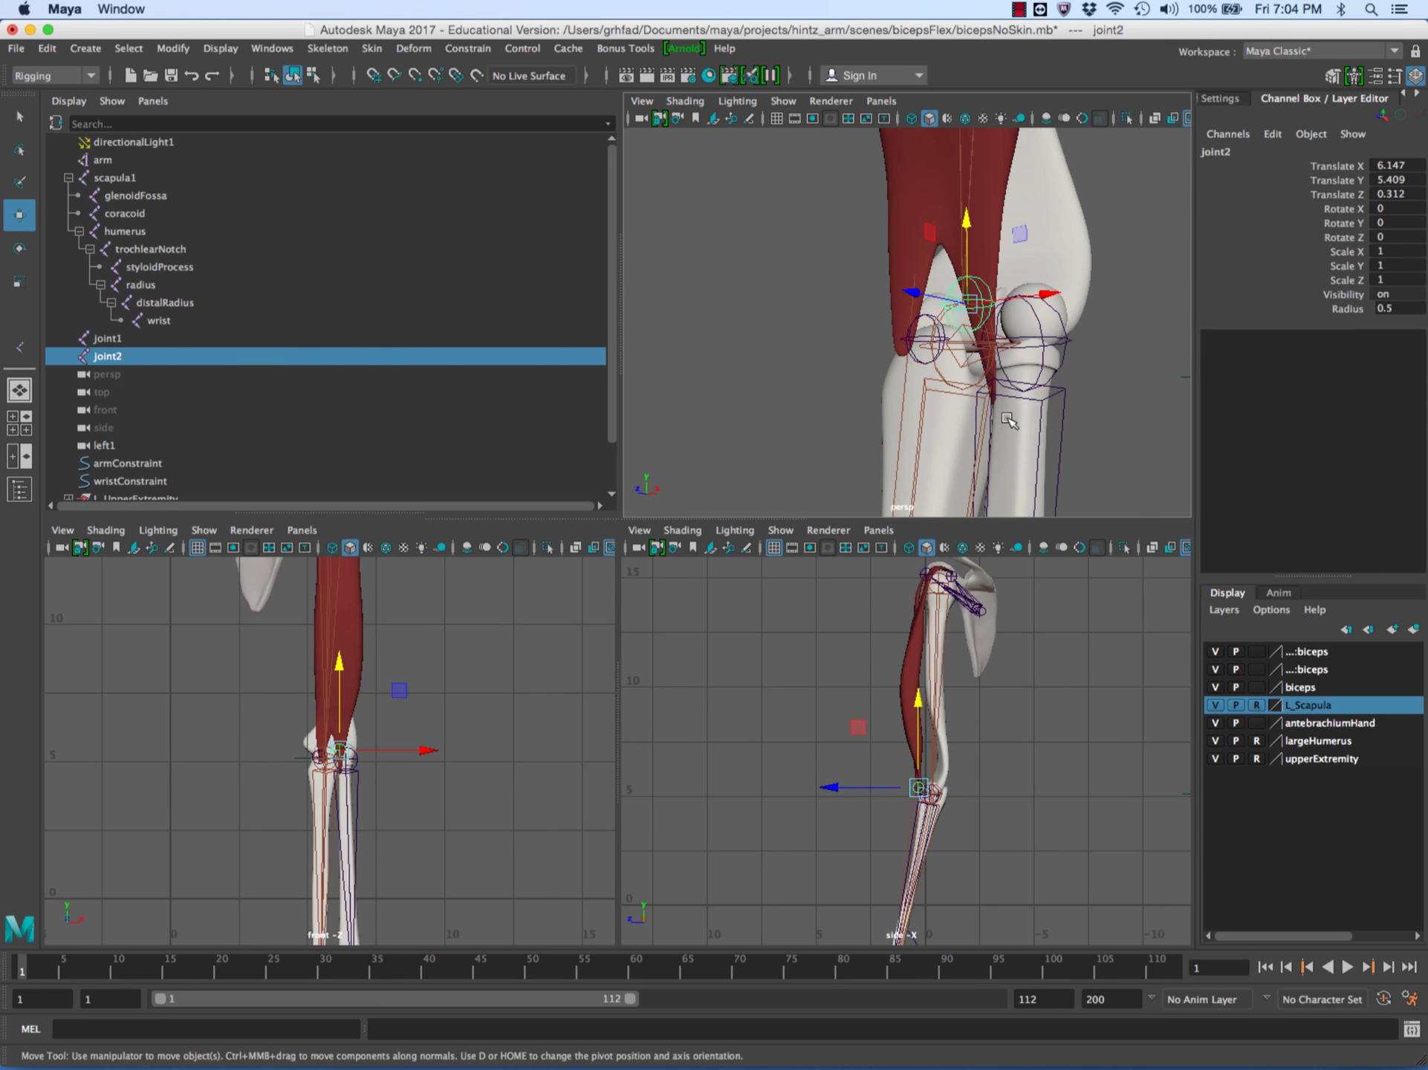
{"action": "left_click_drag", "start_coordinate": [1011, 424], "coordinate": [718, 183], "text": "alt"}
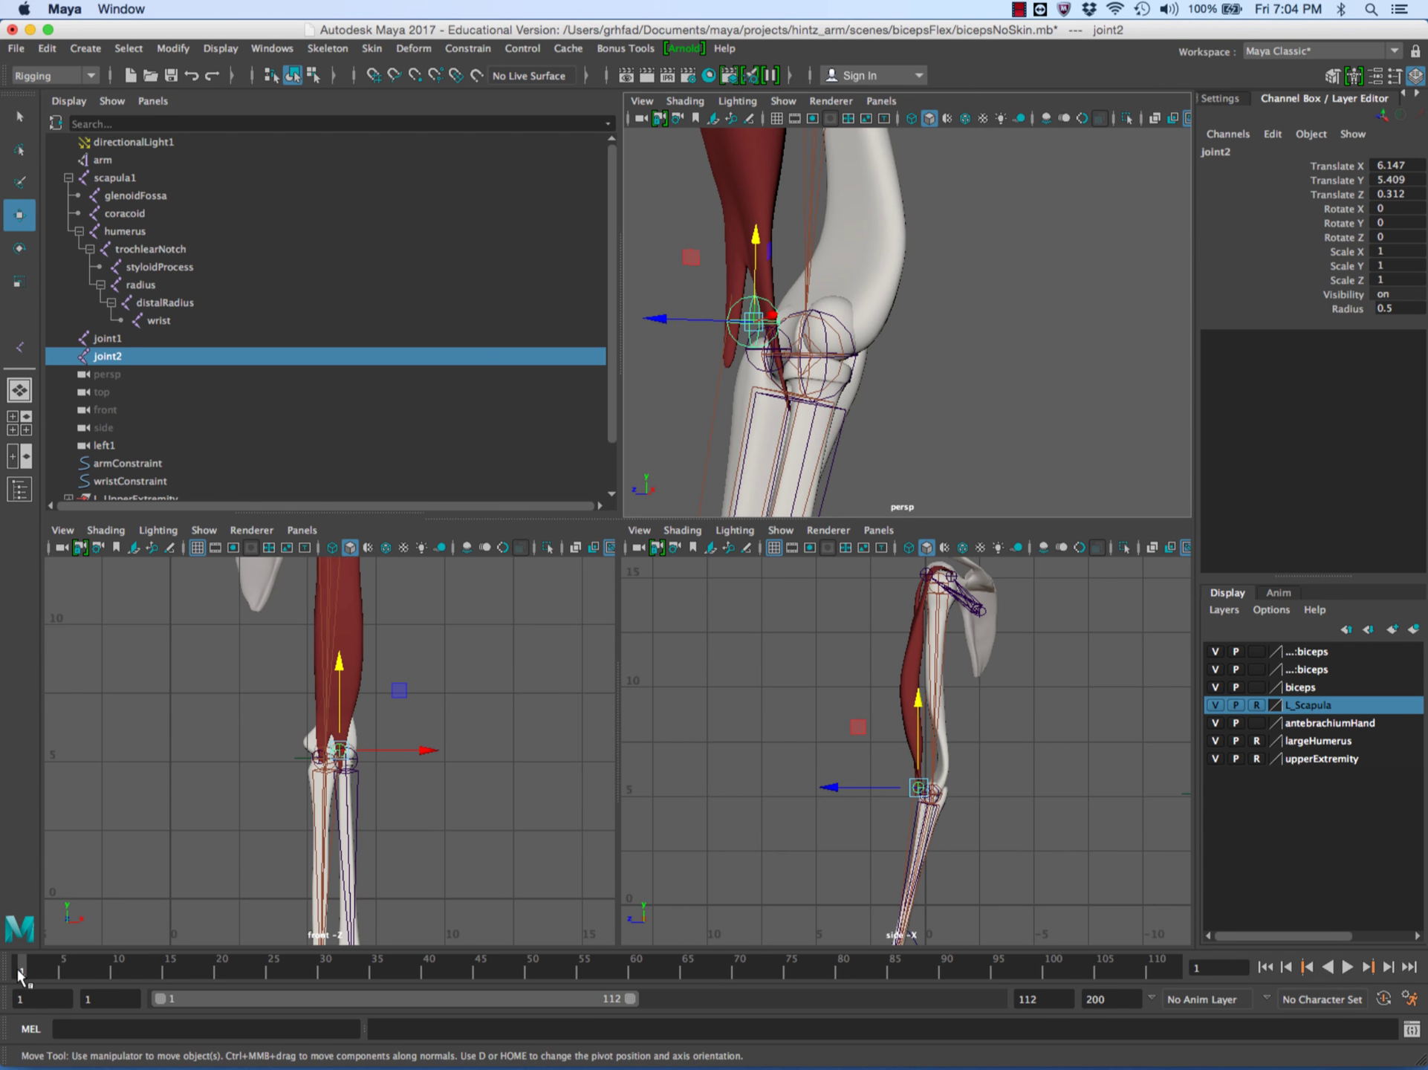
{"action": "mouse_move", "coordinate": [20, 966]}
{"action": "left_mouse_down"}
{"action": "mouse_move", "coordinate": [243, 981]}
{"action": "mouse_move", "coordinate": [3, 967]}
{"action": "left_mouse_up"}
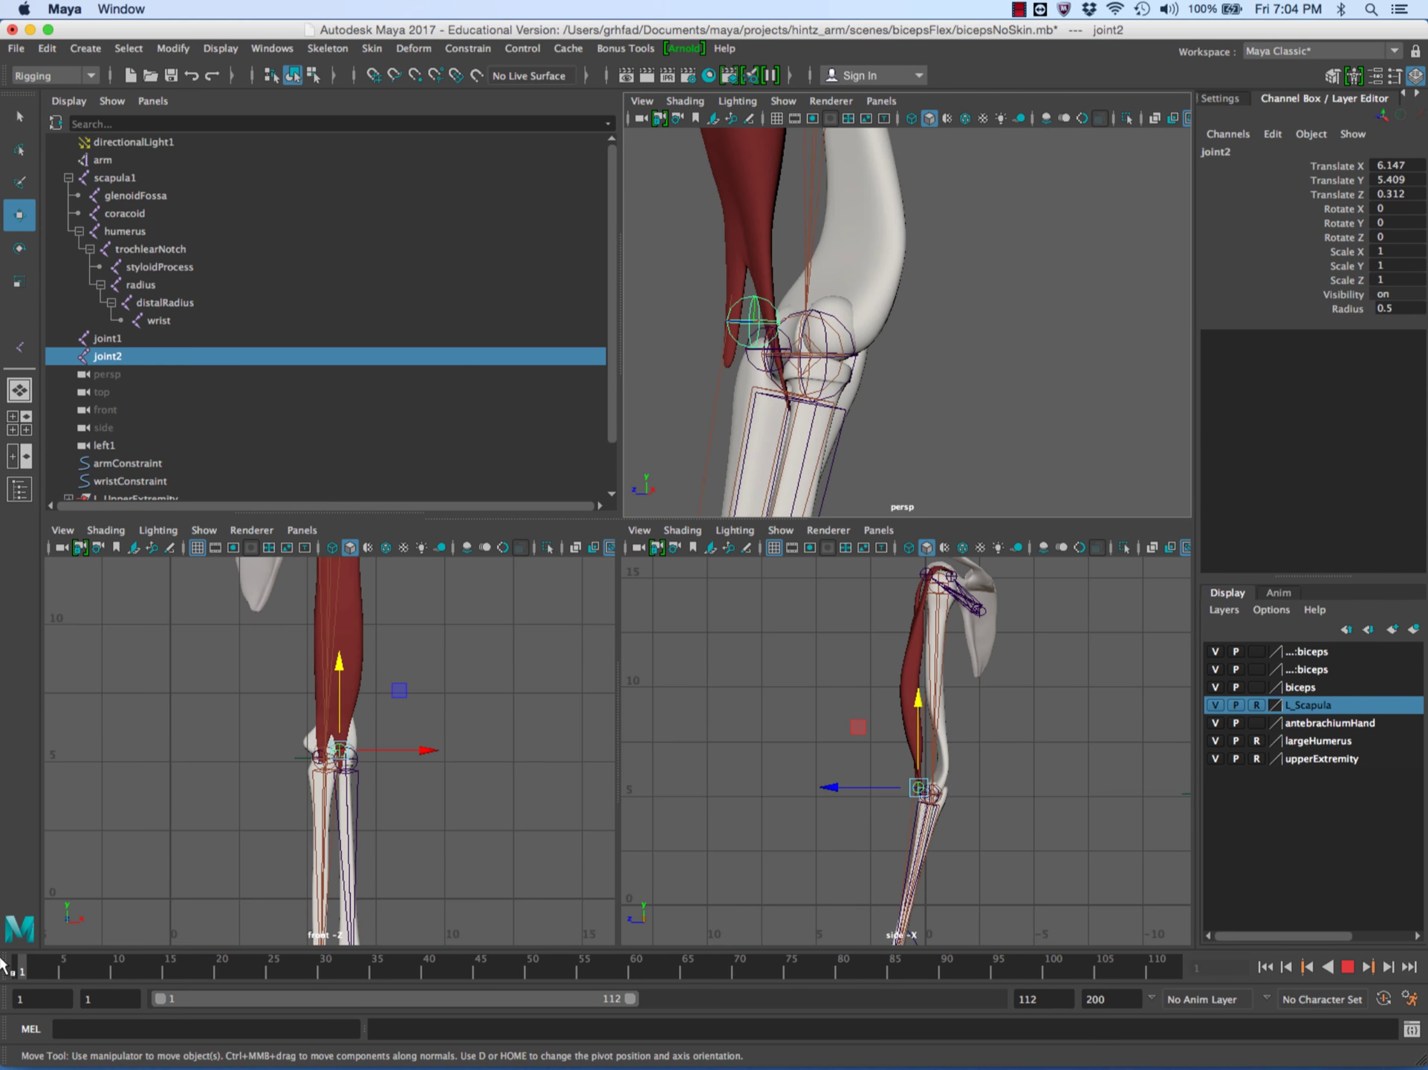
{"action": "left_click_drag", "start_coordinate": [883, 388], "coordinate": [926, 365], "text": "alt"}
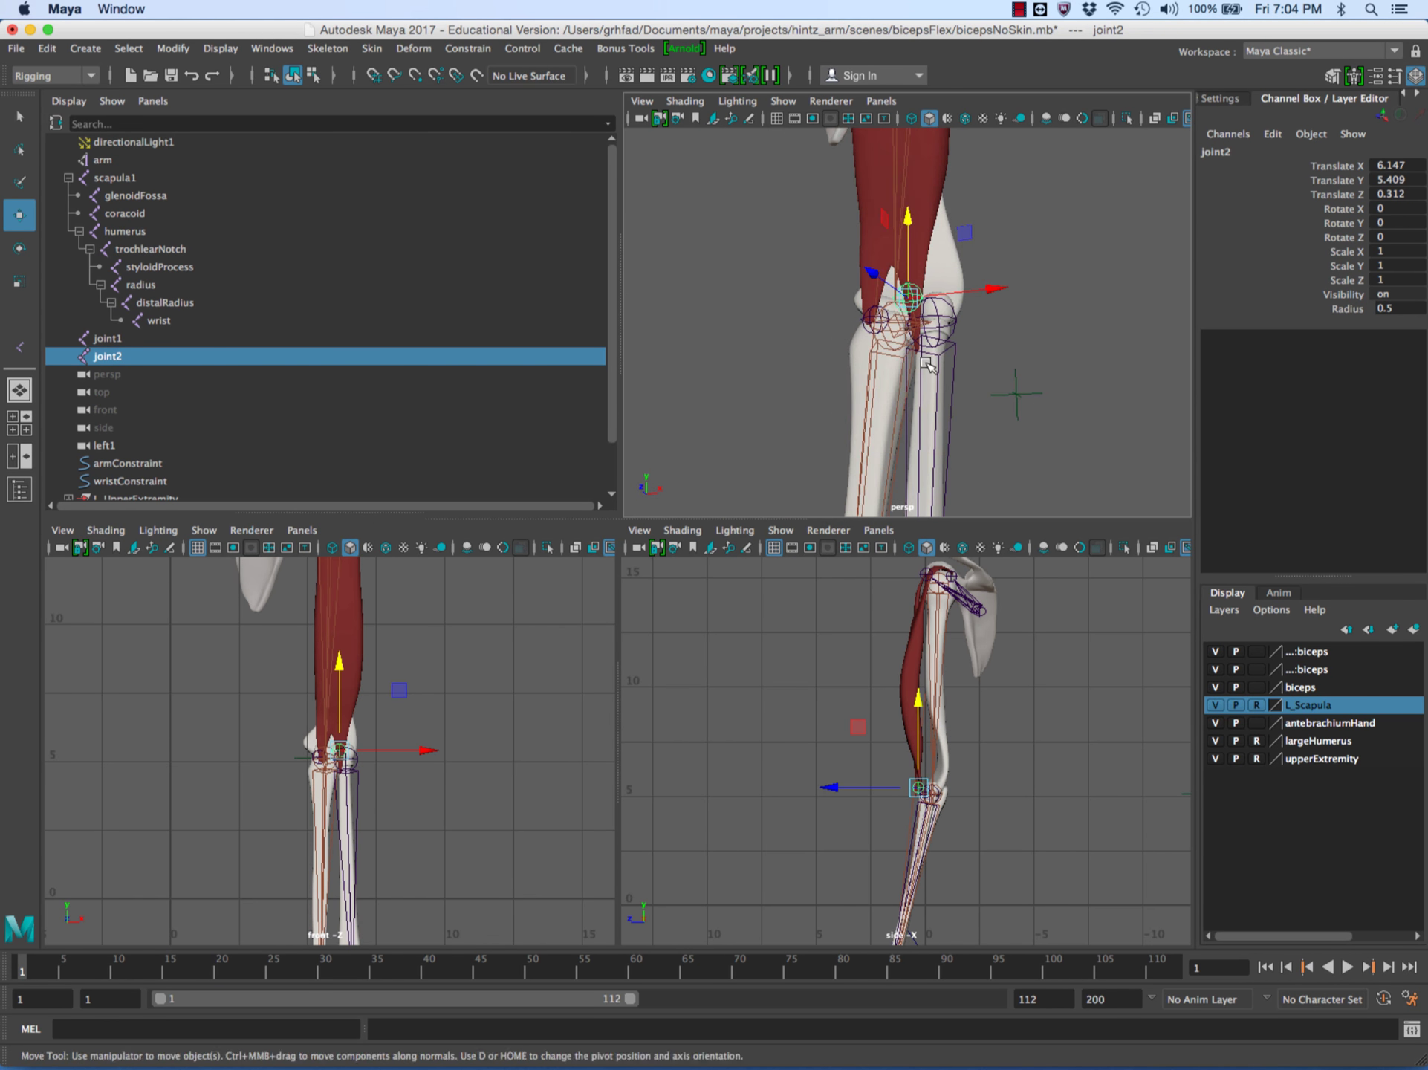
{"action": "middle_click_drag", "start_coordinate": [925, 364], "coordinate": [902, 364], "text": "alt"}
{"action": "left_click_drag", "start_coordinate": [903, 364], "coordinate": [844, 387], "text": "alt"}
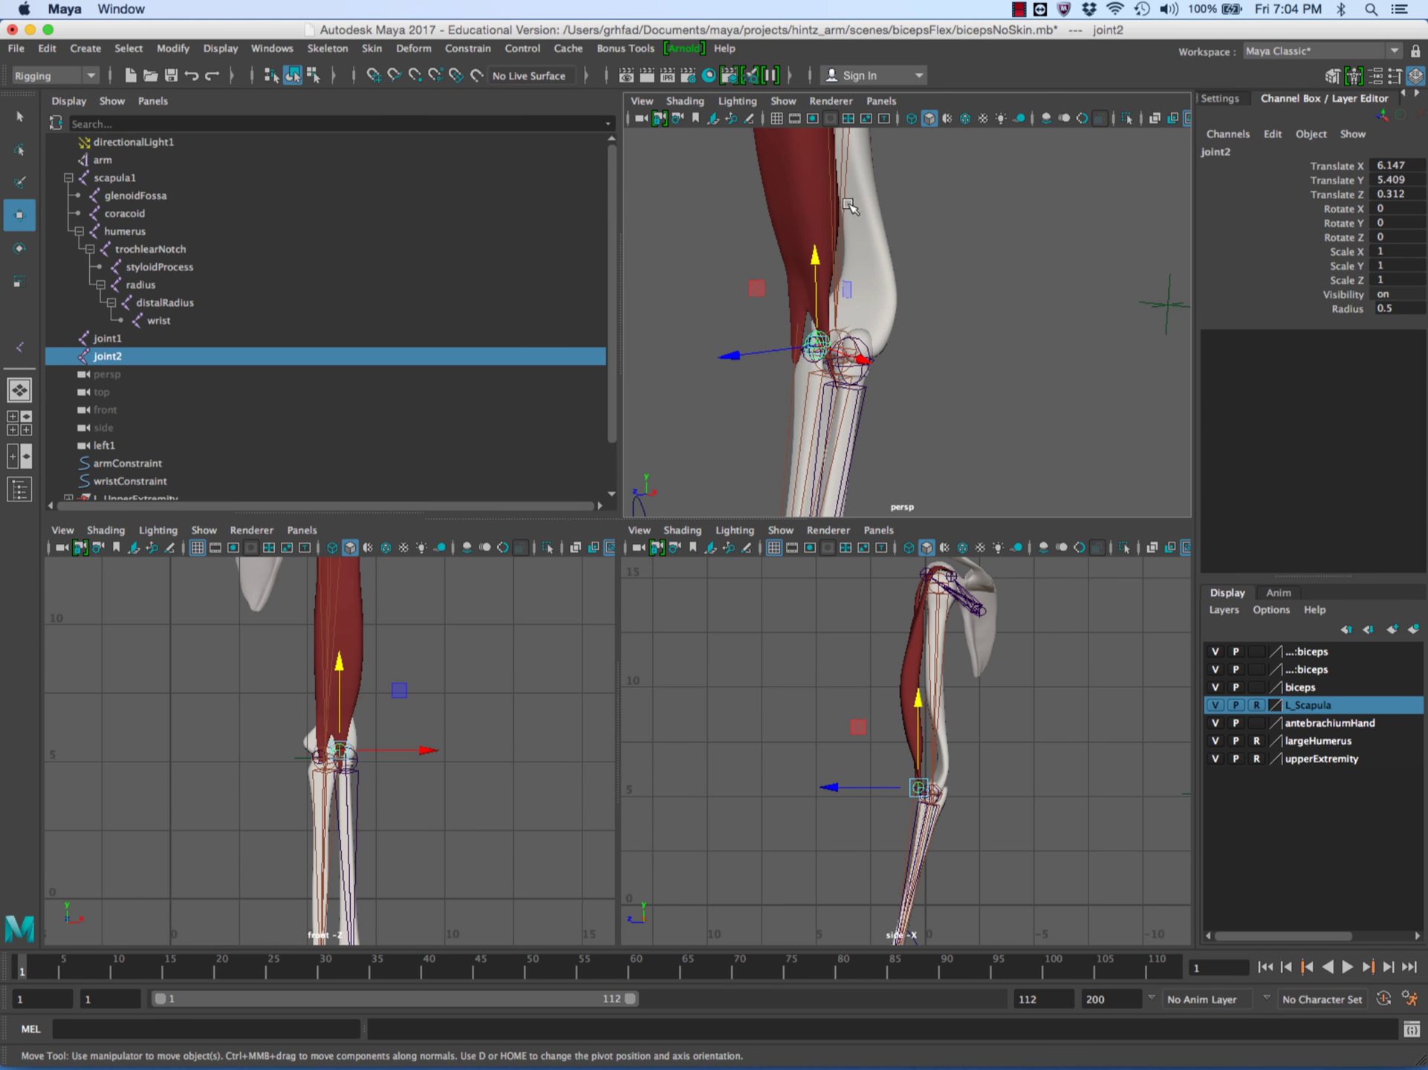
{"action": "middle_click_drag", "start_coordinate": [934, 351], "coordinate": [954, 300], "text": "alt"}
{"action": "right_click_drag", "start_coordinate": [954, 315], "coordinate": [1131, 354], "text": "alt"}
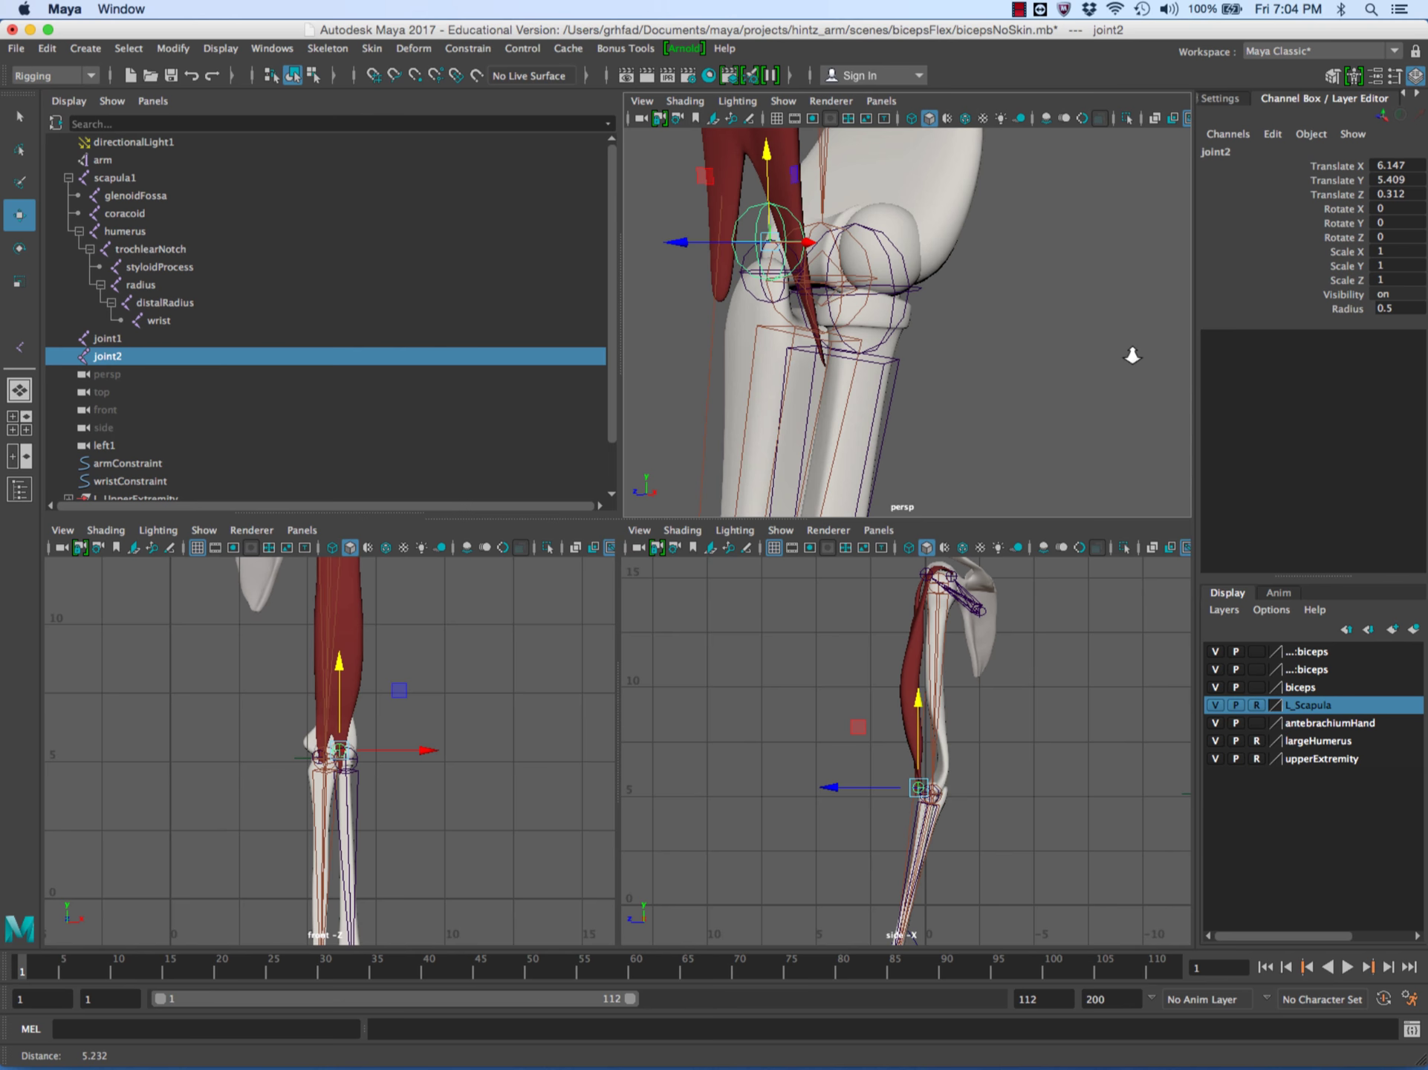
{"action": "middle_click_drag", "start_coordinate": [1062, 357], "coordinate": [1097, 353], "text": "alt"}
{"action": "left_click_drag", "start_coordinate": [1097, 354], "coordinate": [1106, 364], "text": "alt"}
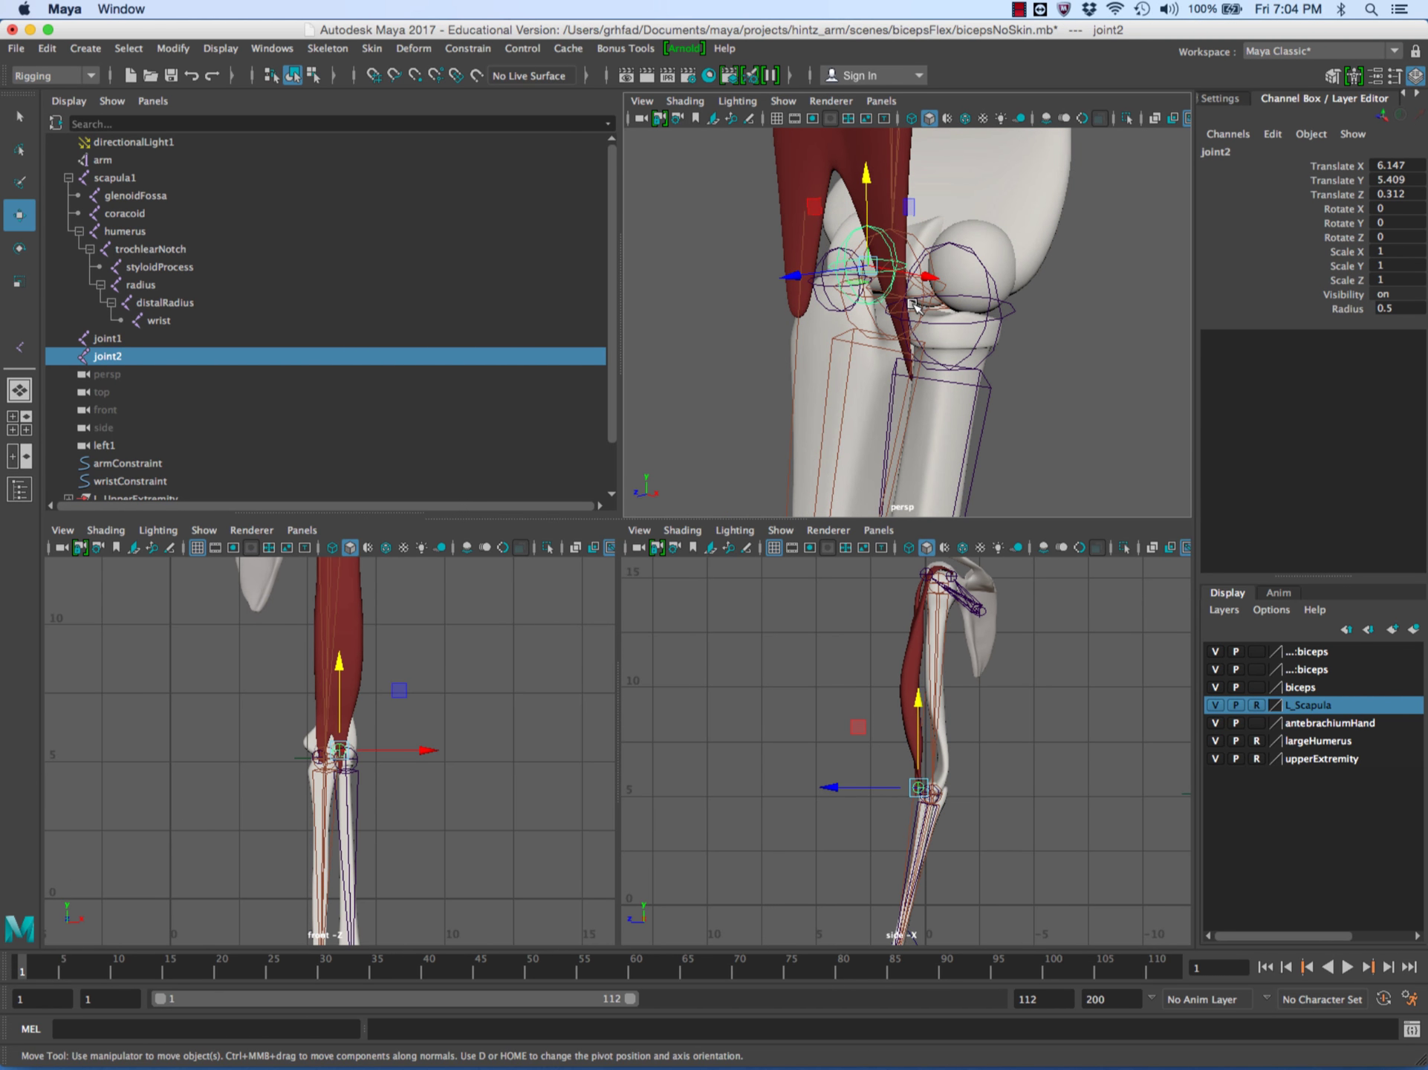
{"action": "left_click_drag", "start_coordinate": [914, 305], "coordinate": [812, 308], "text": "alt"}
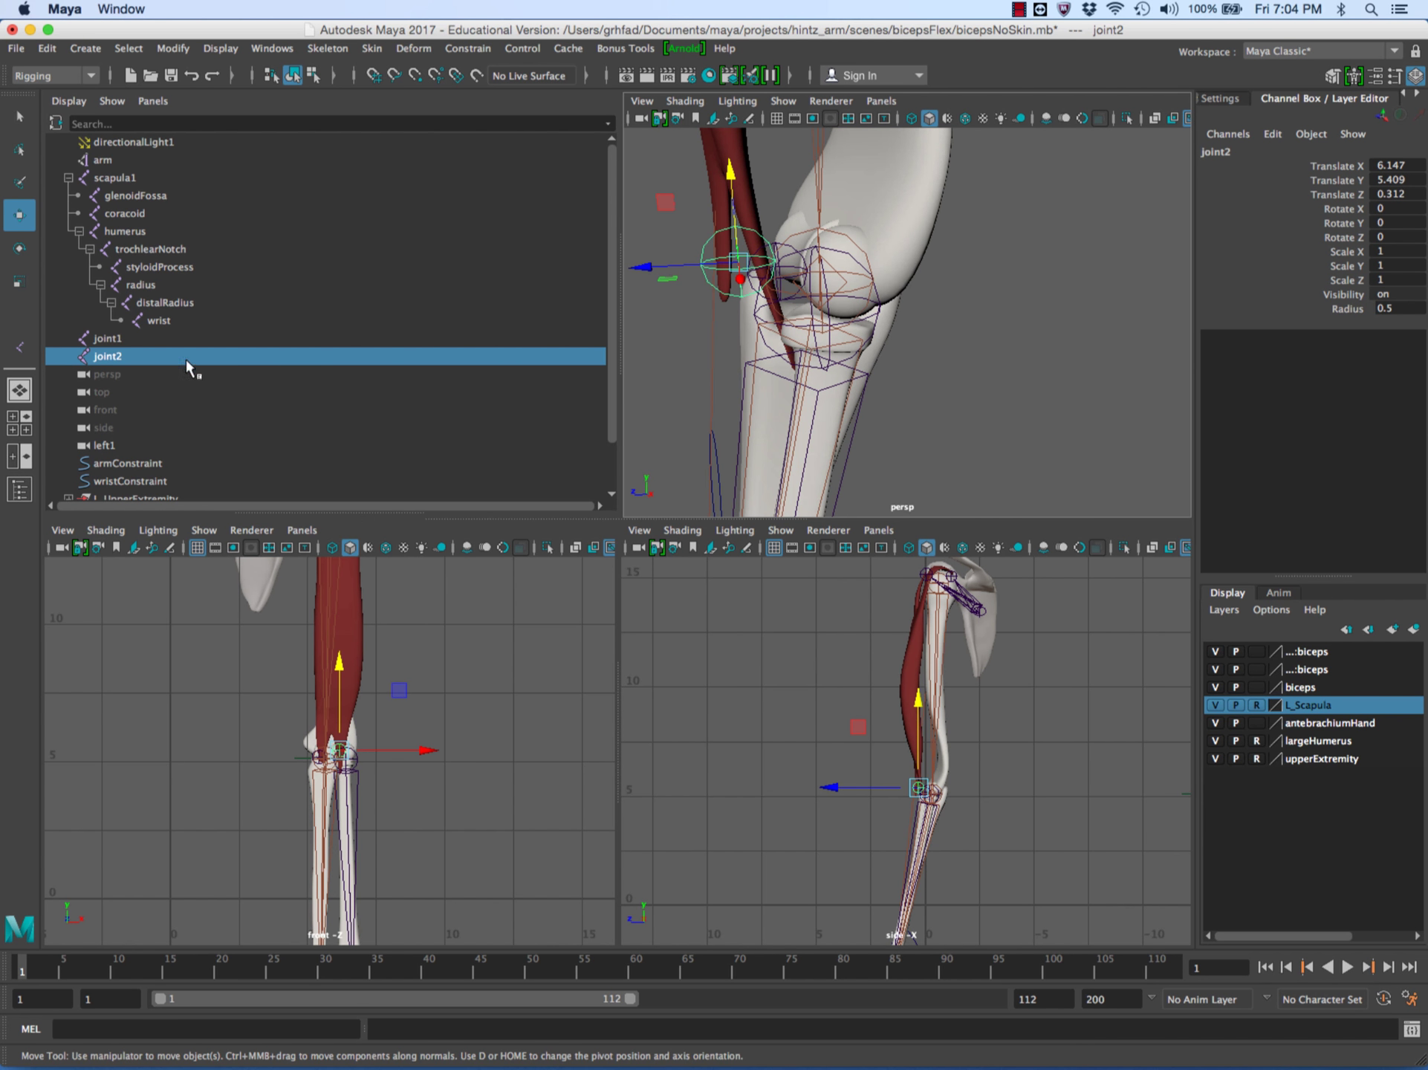
Rename joint2 as bicepsTuberosity and parent it under the radius joint in the Outliner.
{"action": "double_click", "coordinate": [108, 357]}
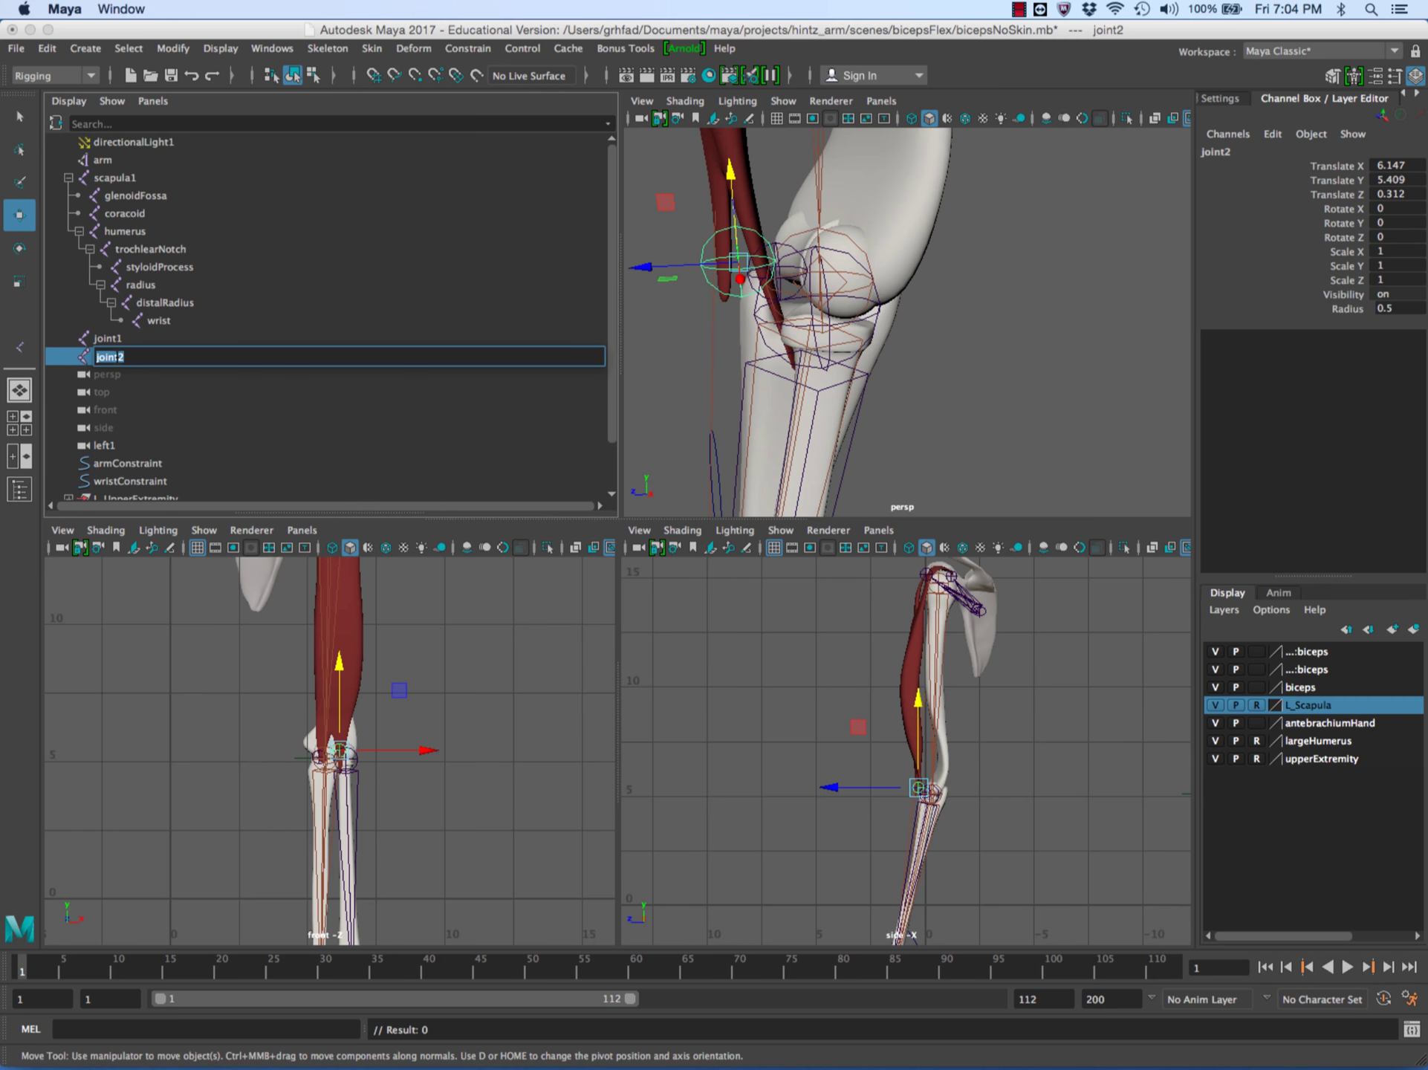
{"action": "type", "text": "bicepsTuberosity"}
{"action": "key", "text": "Return"}
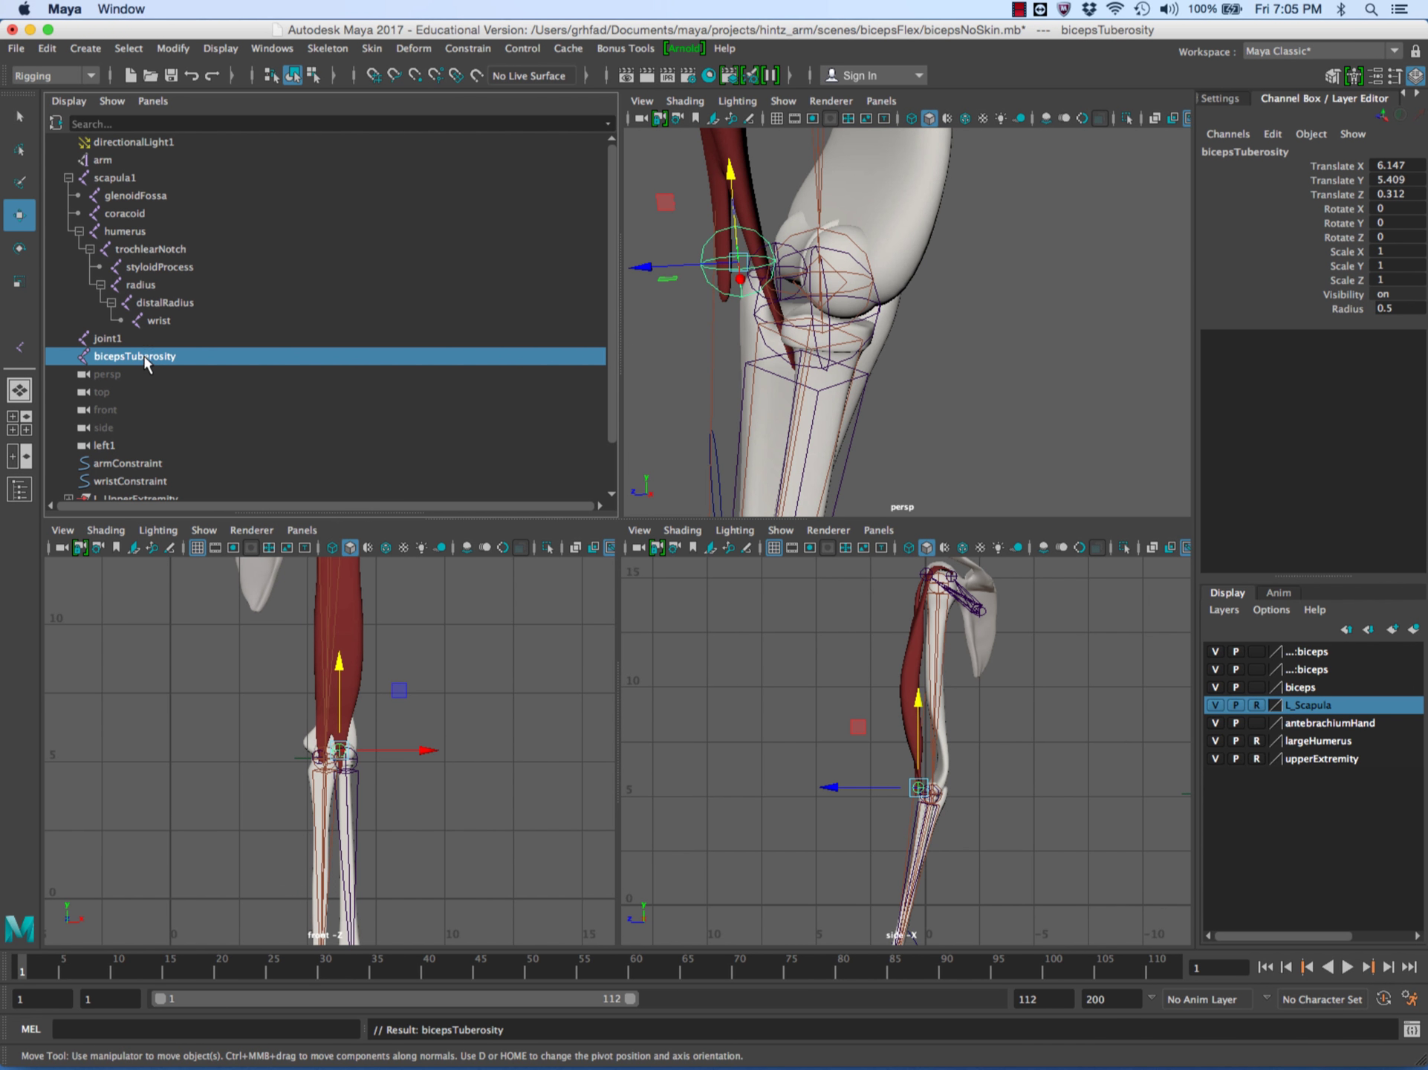
{"action": "double_click", "coordinate": [144, 359]}
{"action": "middle_click_drag", "start_coordinate": [146, 354], "coordinate": [144, 290]}
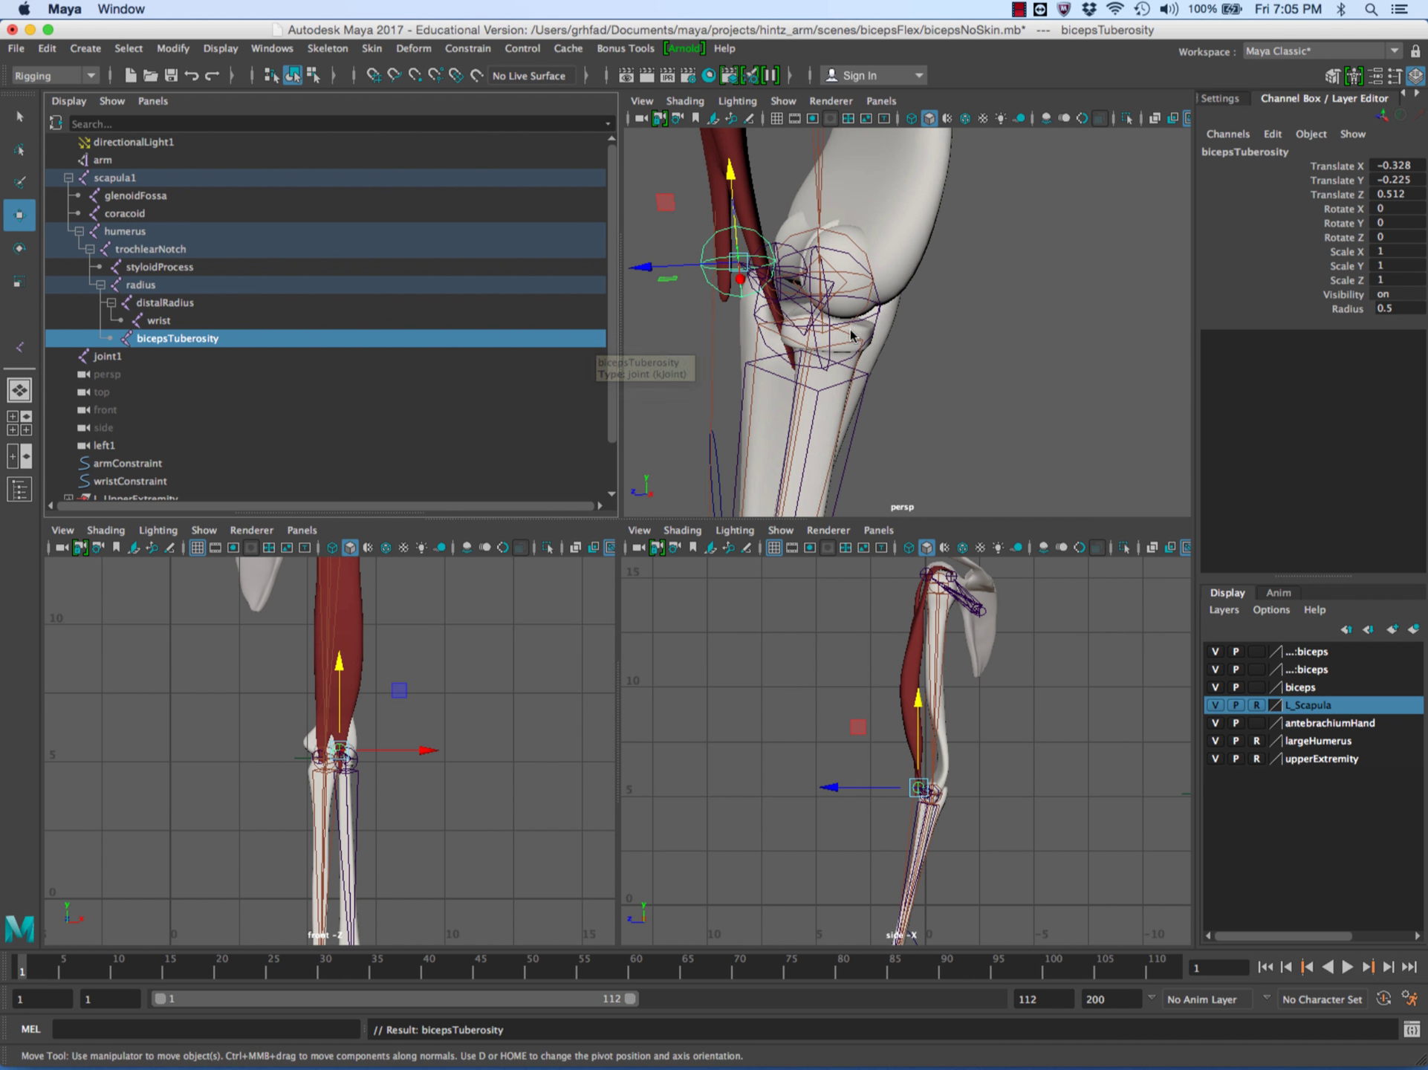
Select the radius joint at the elbow and reduce the joint display scale to 0.30.
{"action": "left_click", "coordinate": [804, 333]}
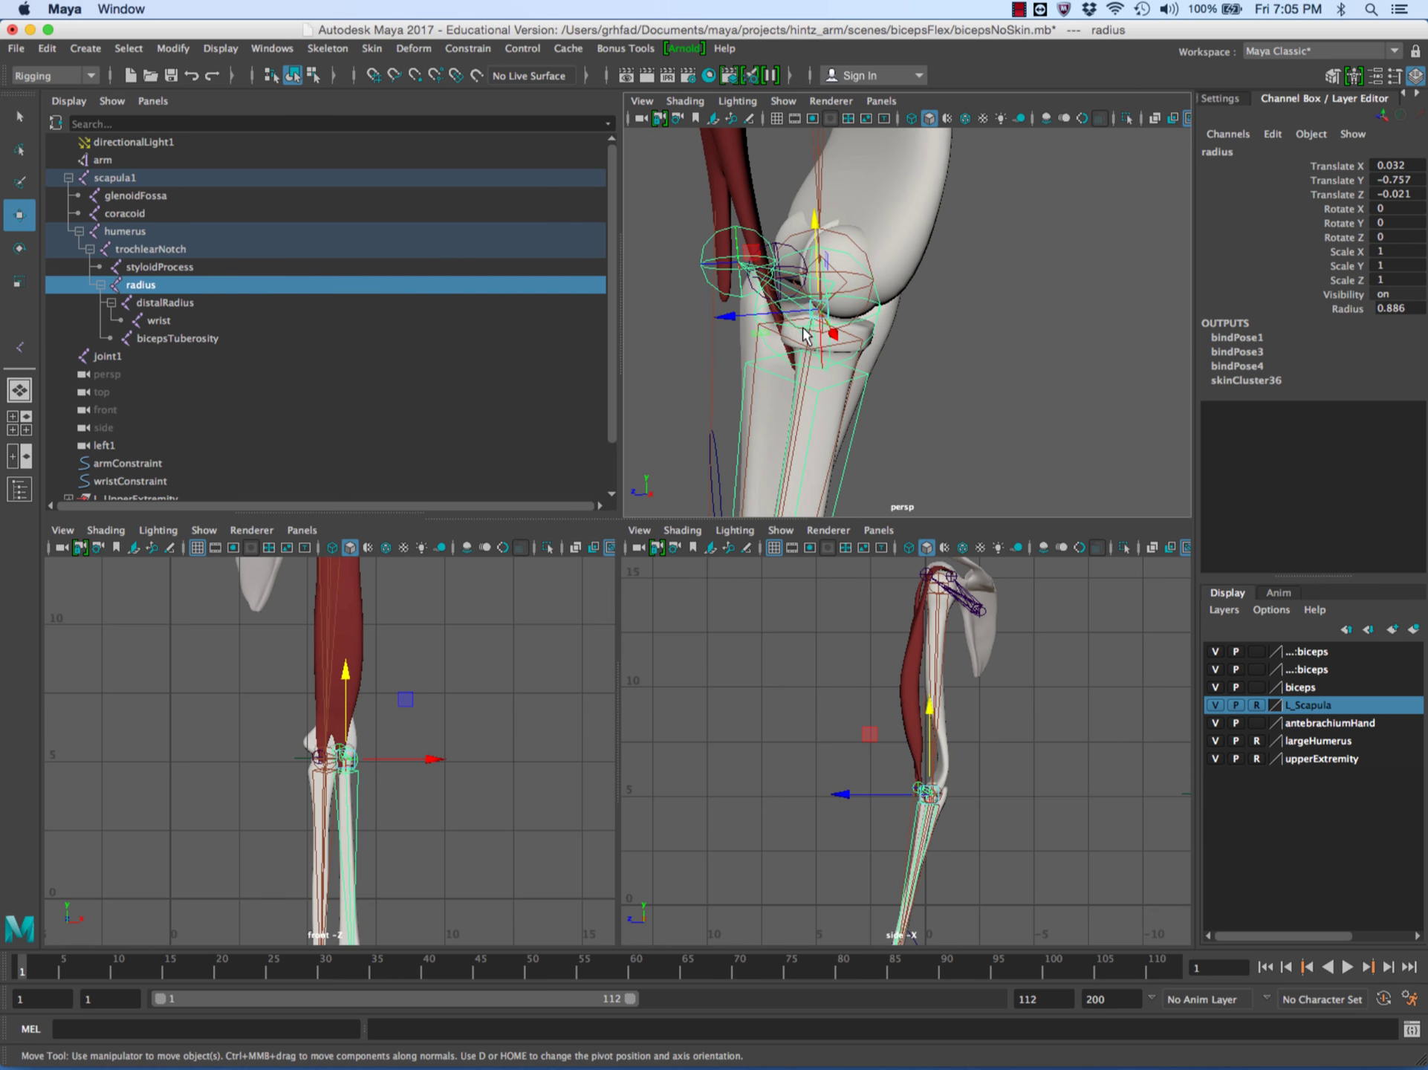
{"action": "right_click_drag", "start_coordinate": [772, 308], "coordinate": [852, 346], "text": "alt"}
{"action": "middle_click_drag", "start_coordinate": [852, 347], "coordinate": [983, 357], "text": "alt"}
{"action": "left_click_drag", "start_coordinate": [983, 356], "coordinate": [728, 256], "text": "alt"}
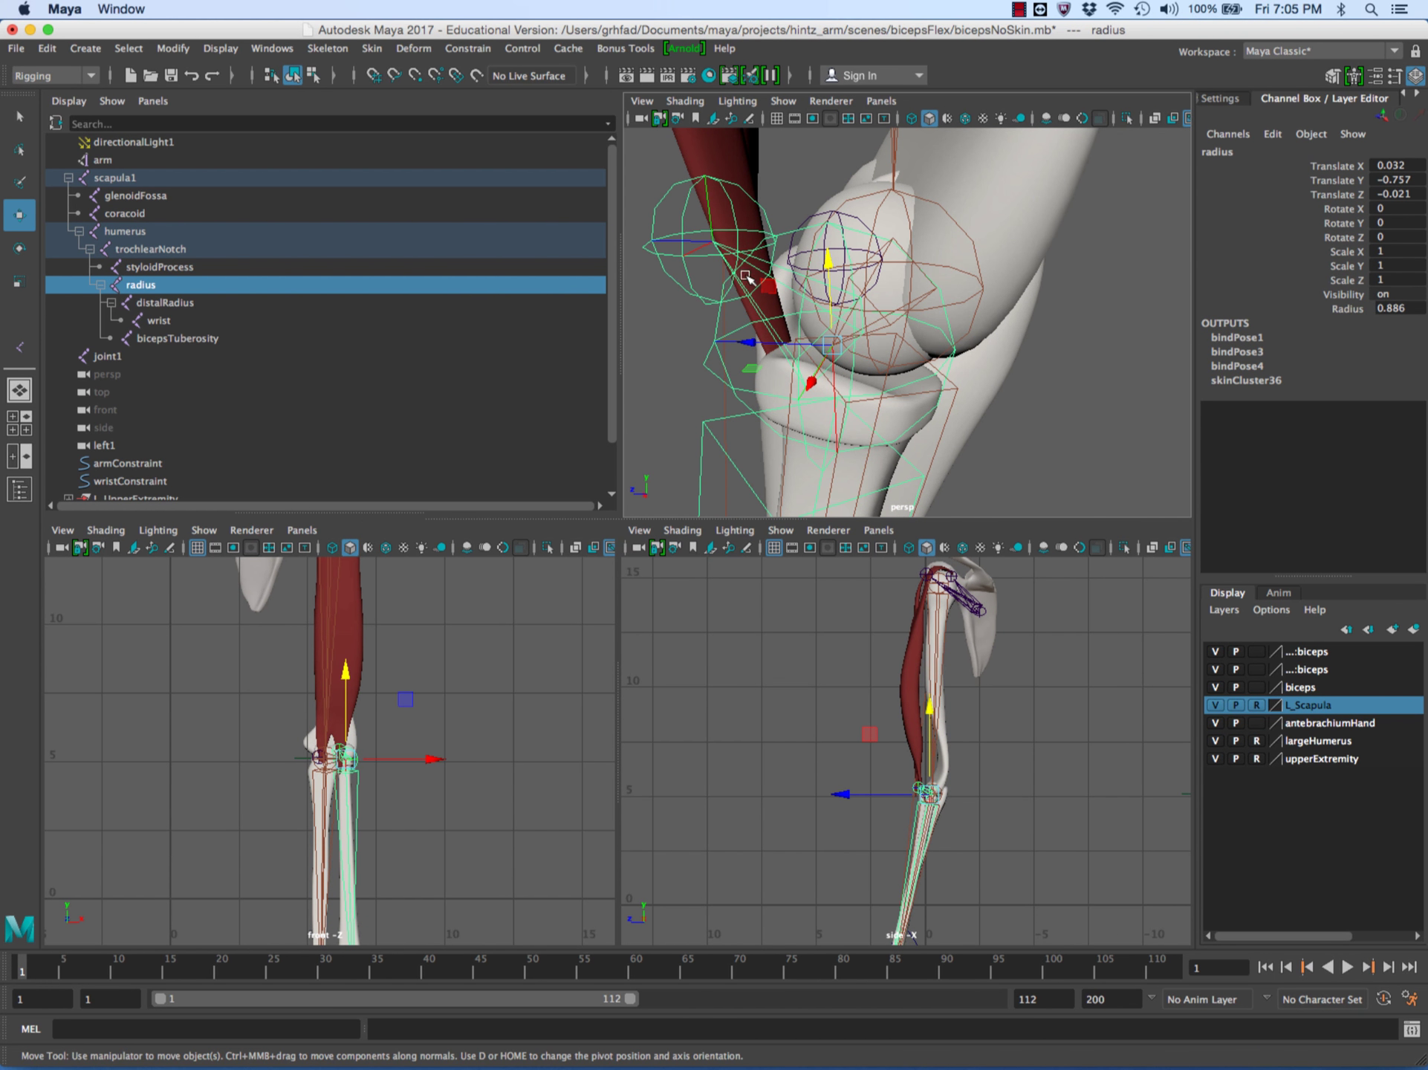
{"action": "left_click", "coordinate": [221, 49]}
{"action": "mouse_move", "coordinate": [262, 254]}
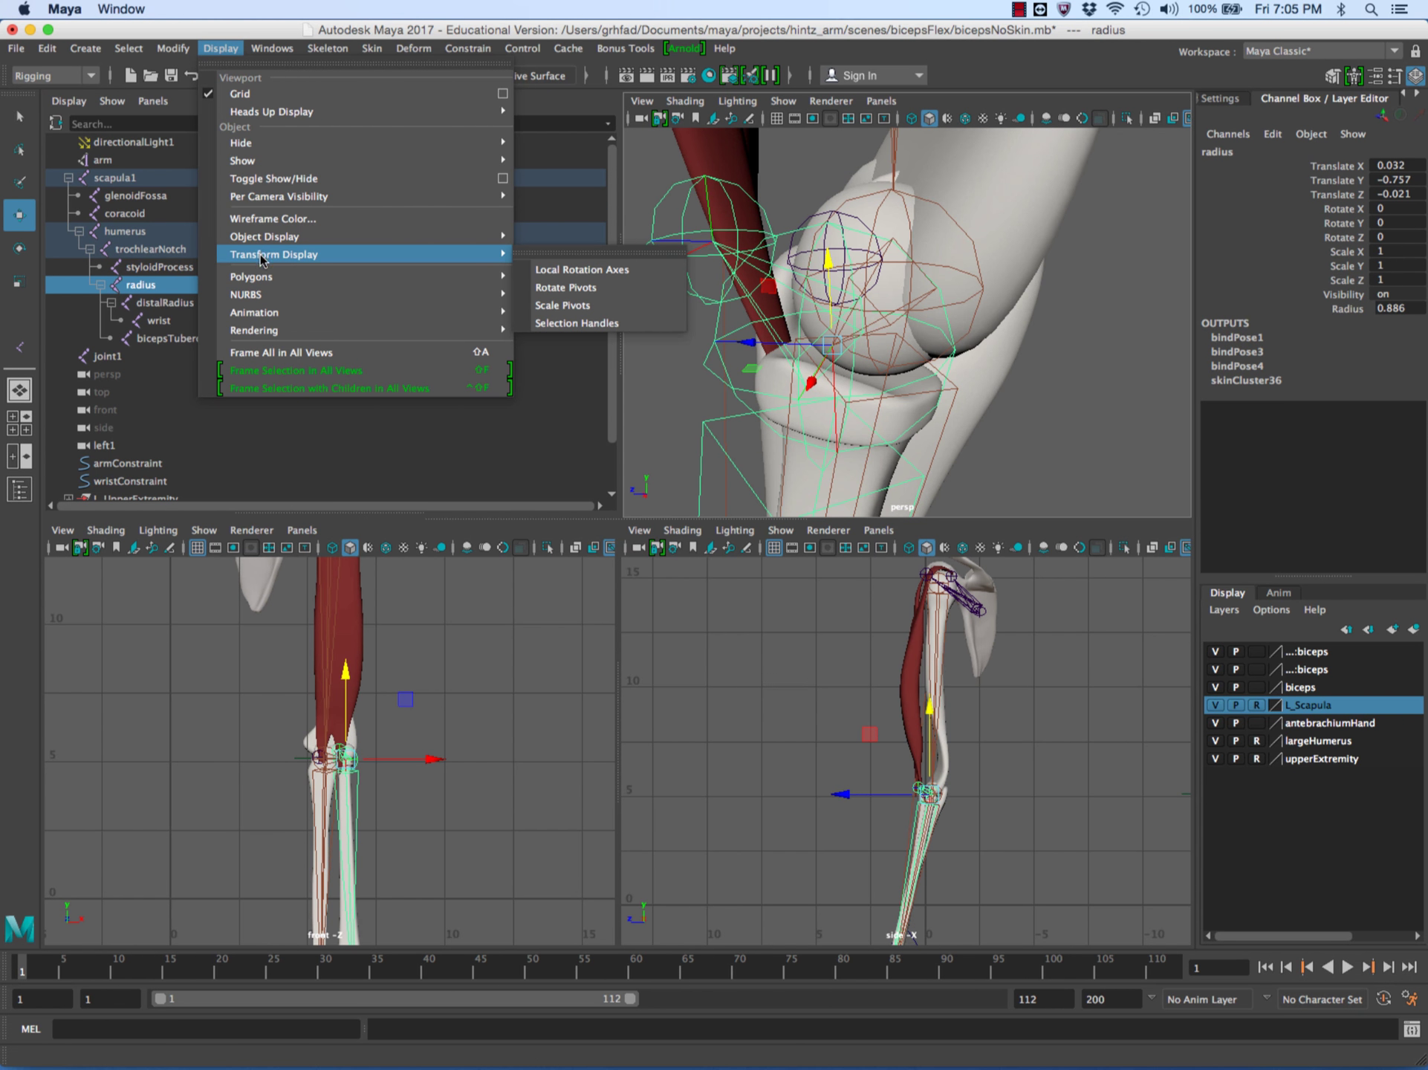
{"action": "mouse_move", "coordinate": [315, 312]}
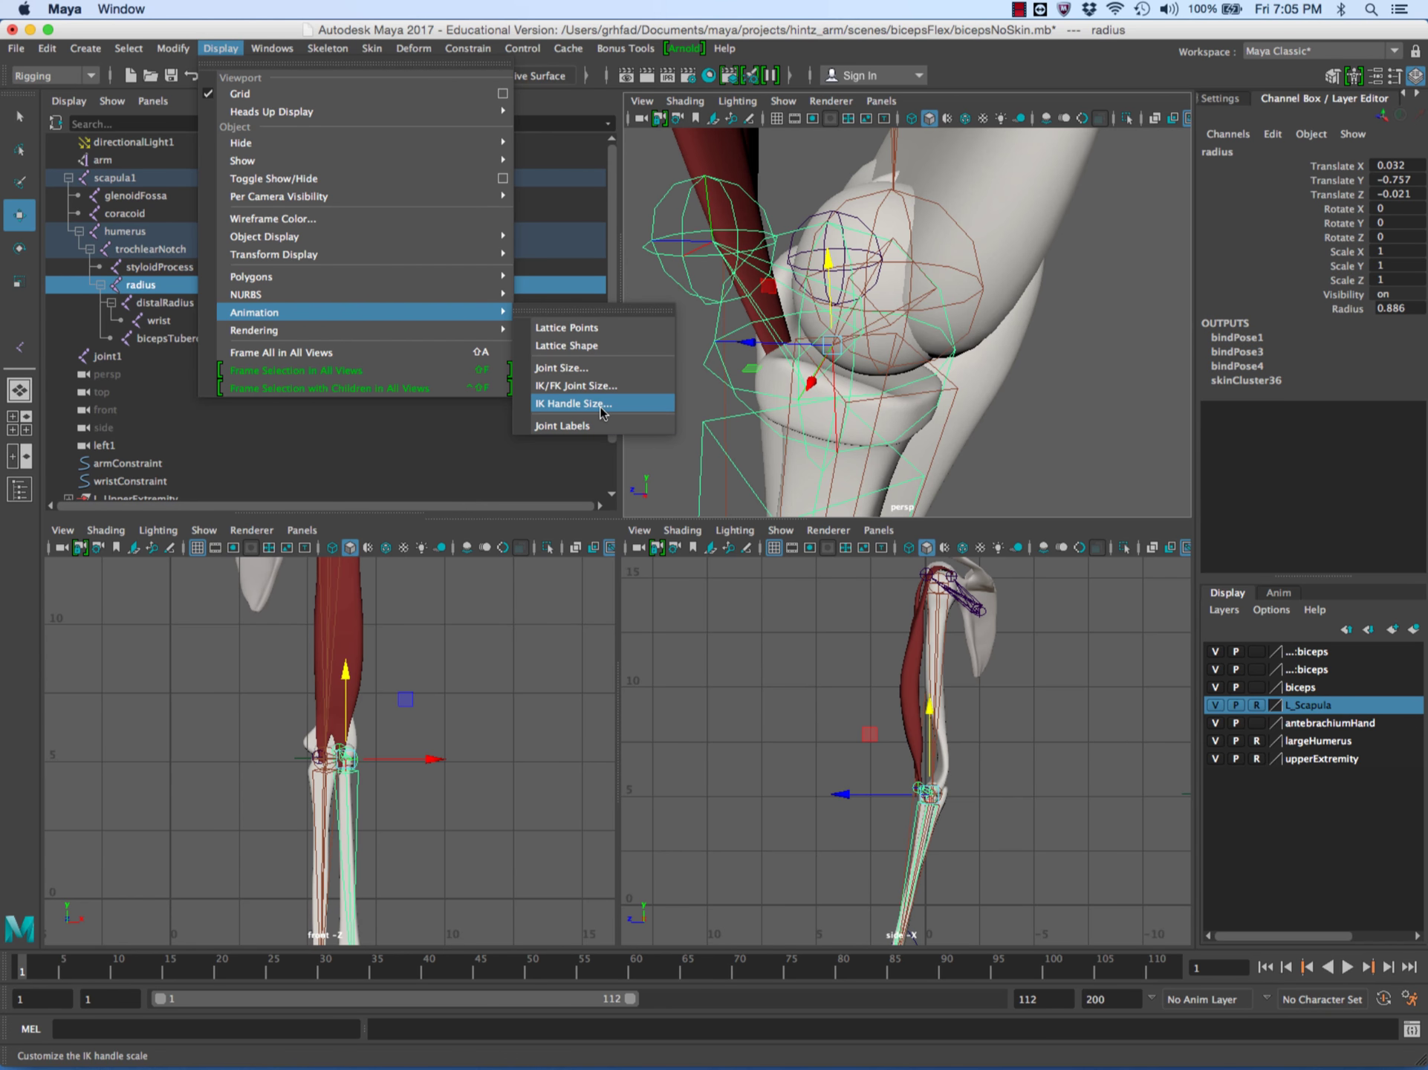
{"action": "left_click", "coordinate": [587, 368]}
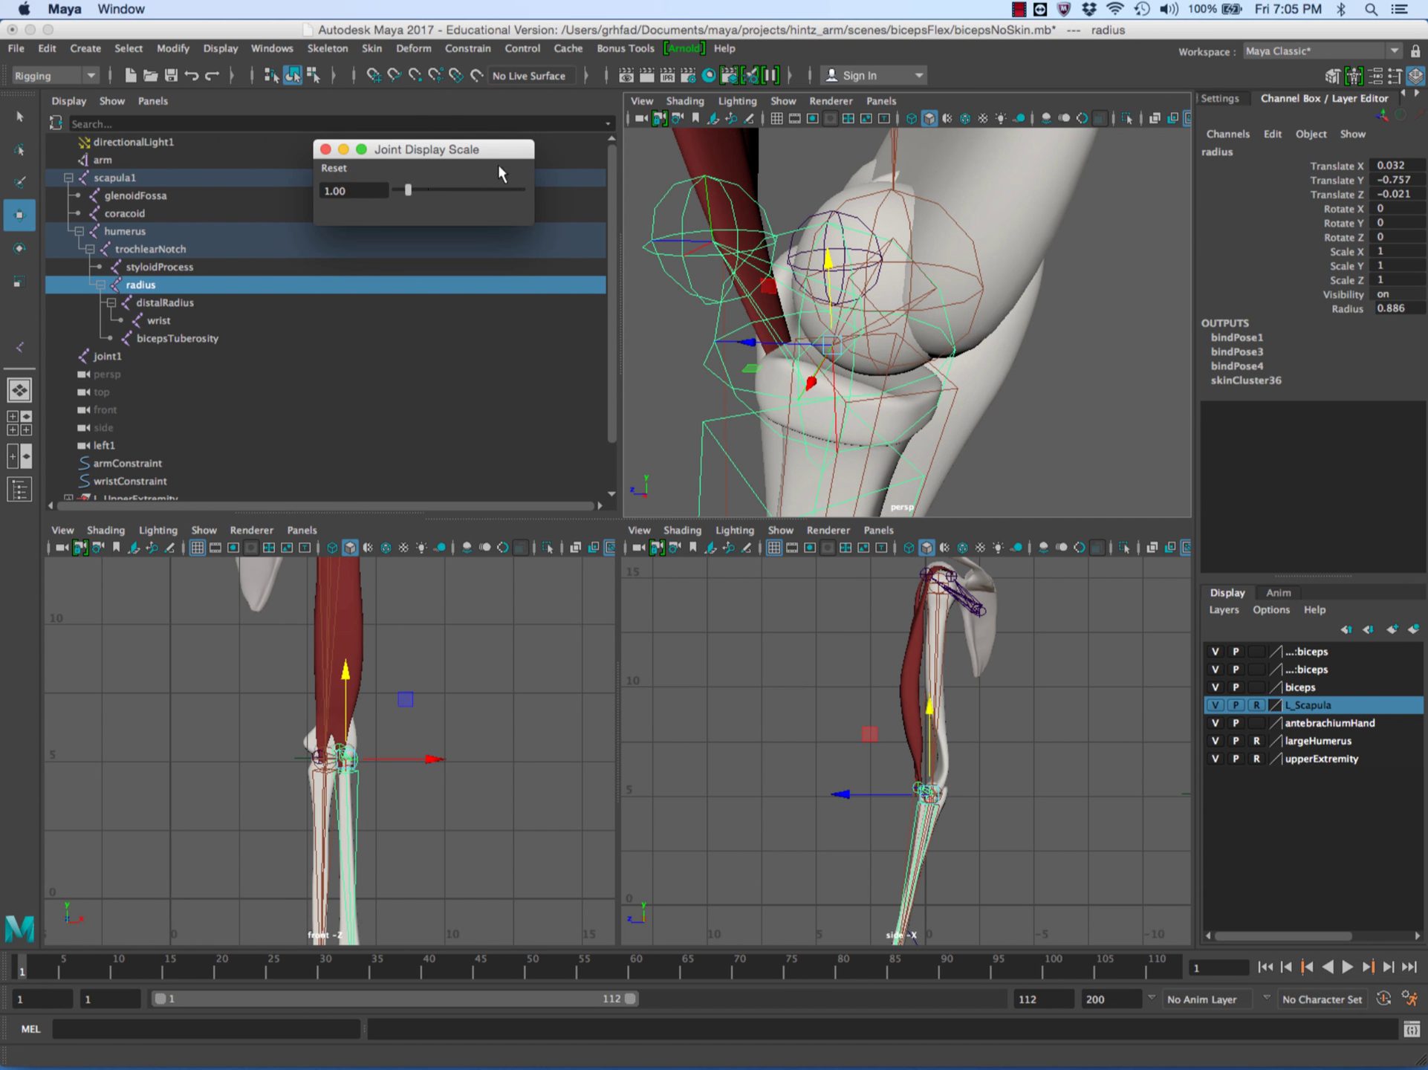
{"action": "left_click_drag", "start_coordinate": [407, 193], "coordinate": [400, 194]}
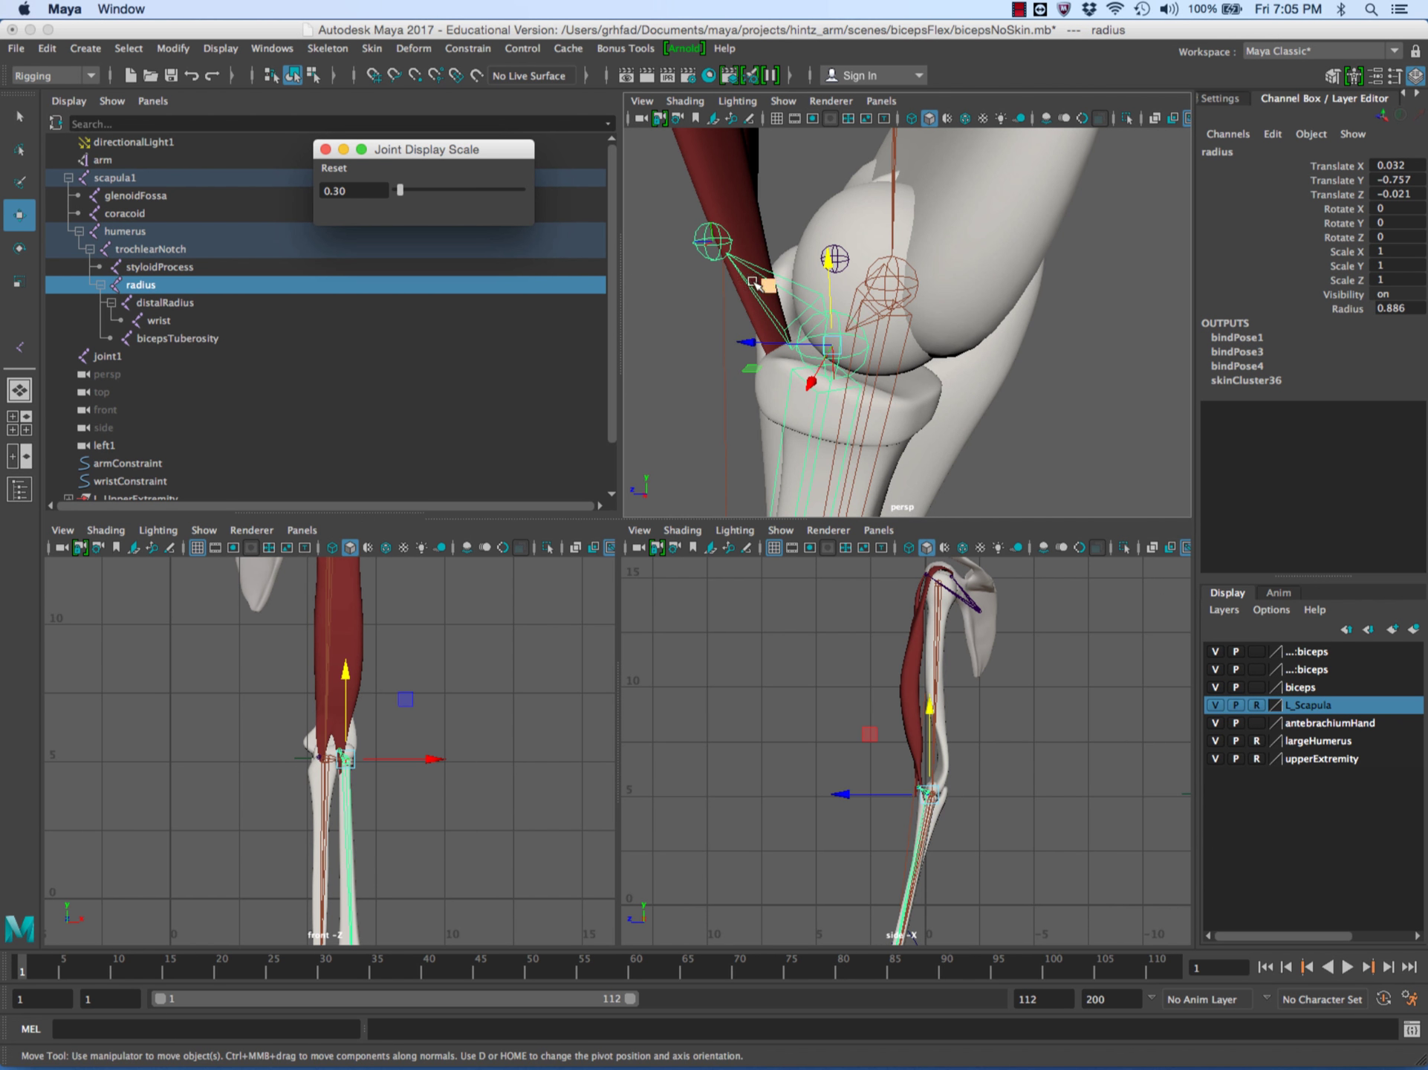
Delete the stray, unparented joint1 near the elbow.
{"action": "left_click_drag", "start_coordinate": [725, 309], "coordinate": [843, 301], "text": "alt"}
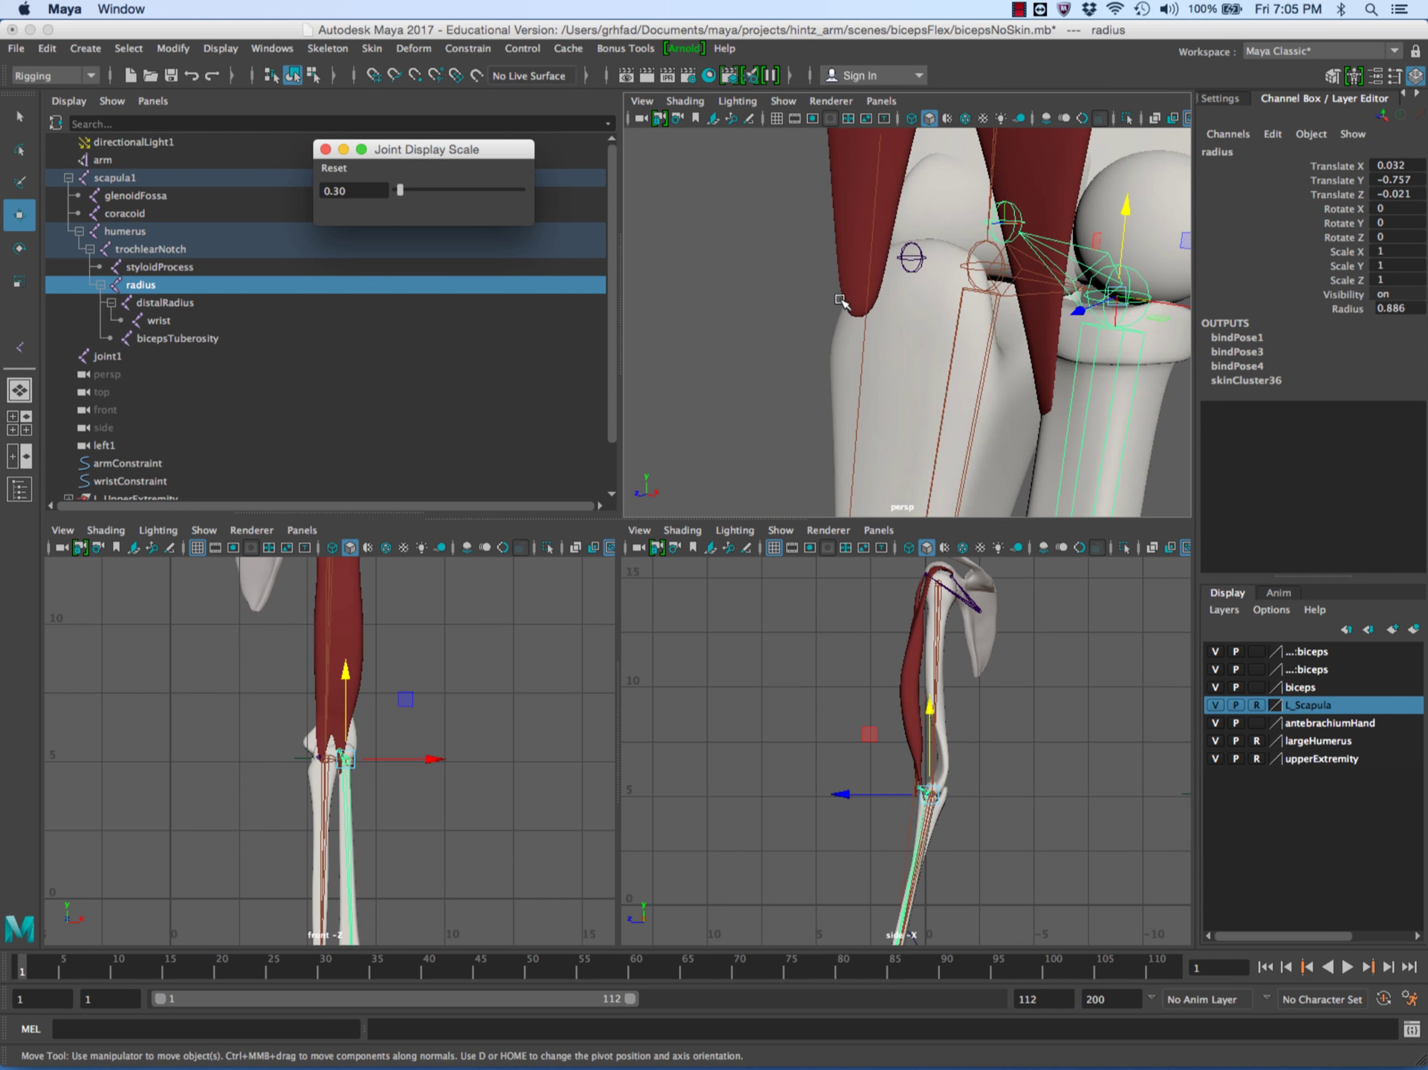
{"action": "left_click", "coordinate": [912, 260]}
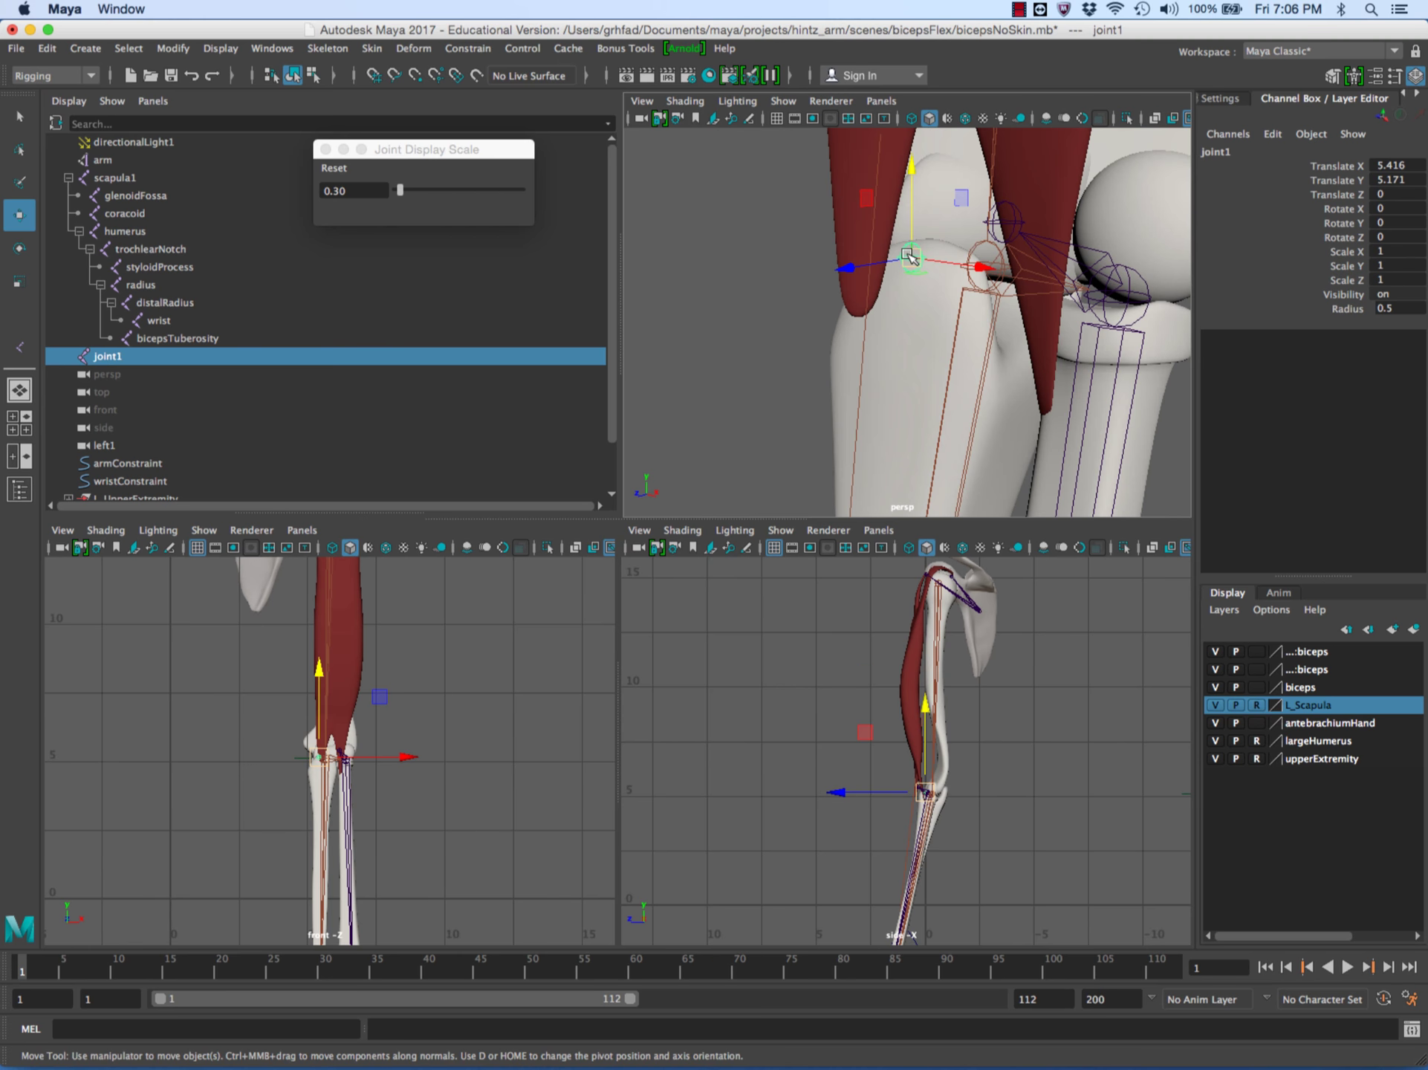
{"action": "key", "text": "Delete"}
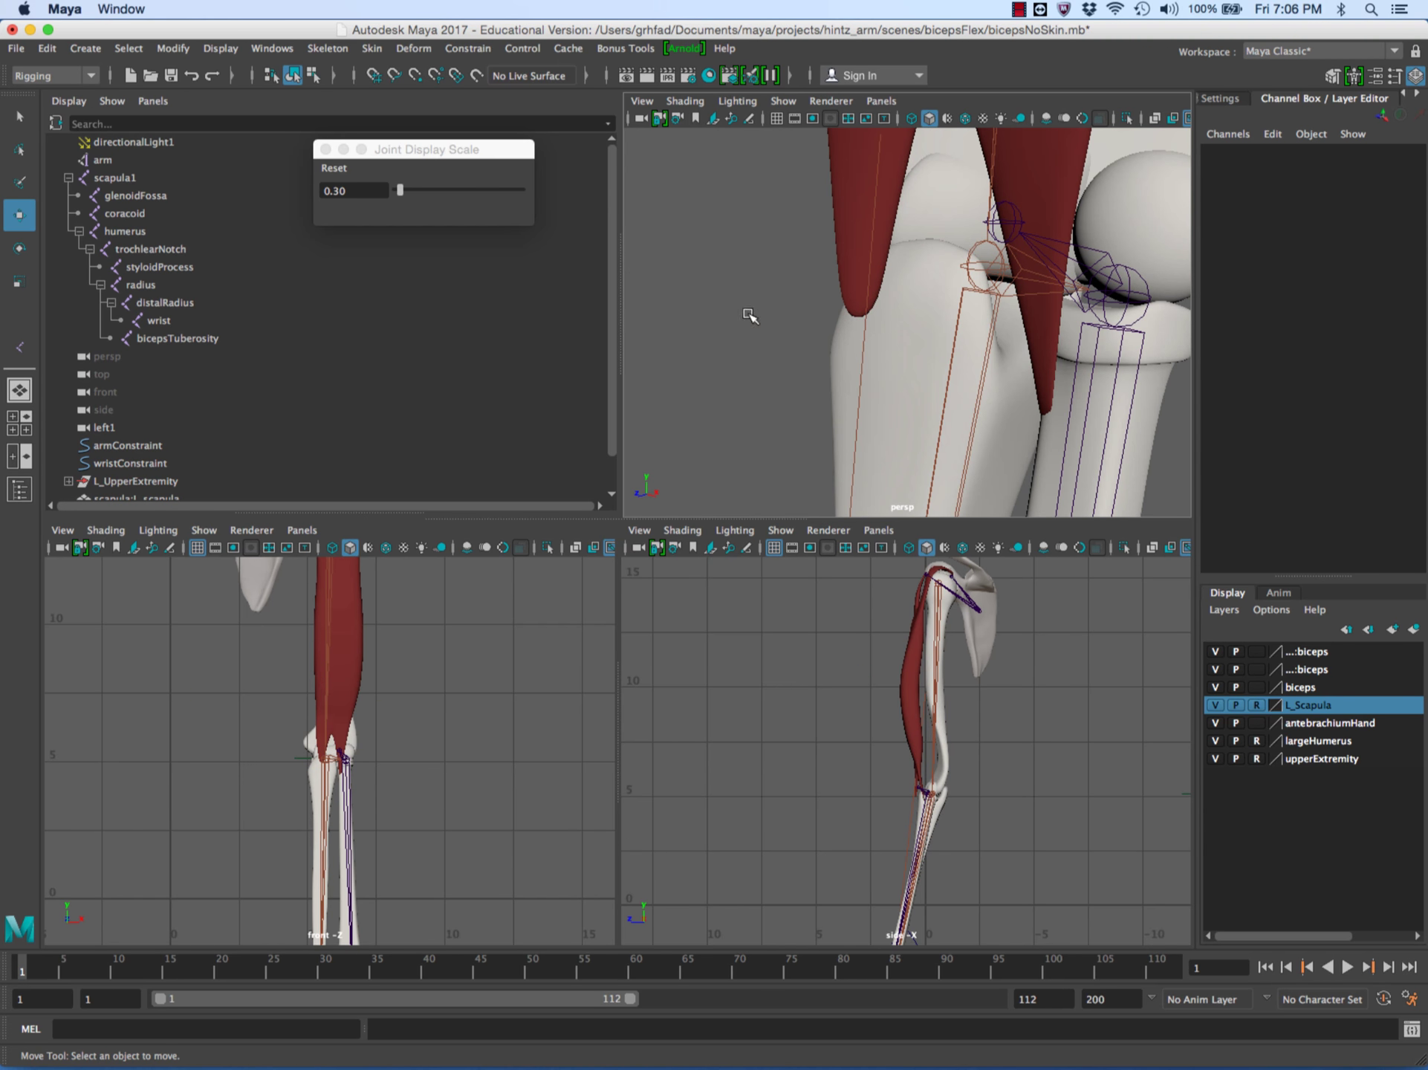
{"action": "mouse_move", "coordinate": [840, 356]}
{"action": "left_mouse_down", "text": "alt"}
{"action": "mouse_move", "coordinate": [743, 331]}
{"action": "mouse_move", "coordinate": [850, 305]}
{"action": "mouse_move", "coordinate": [803, 316]}
{"action": "mouse_move", "coordinate": [784, 414]}
{"action": "mouse_move", "coordinate": [727, 420]}
{"action": "mouse_move", "coordinate": [765, 420]}
{"action": "mouse_move", "coordinate": [841, 377]}
{"action": "left_mouse_up", "text": "alt"}
{"action": "right_click_drag", "start_coordinate": [841, 377], "coordinate": [750, 380], "text": "alt"}
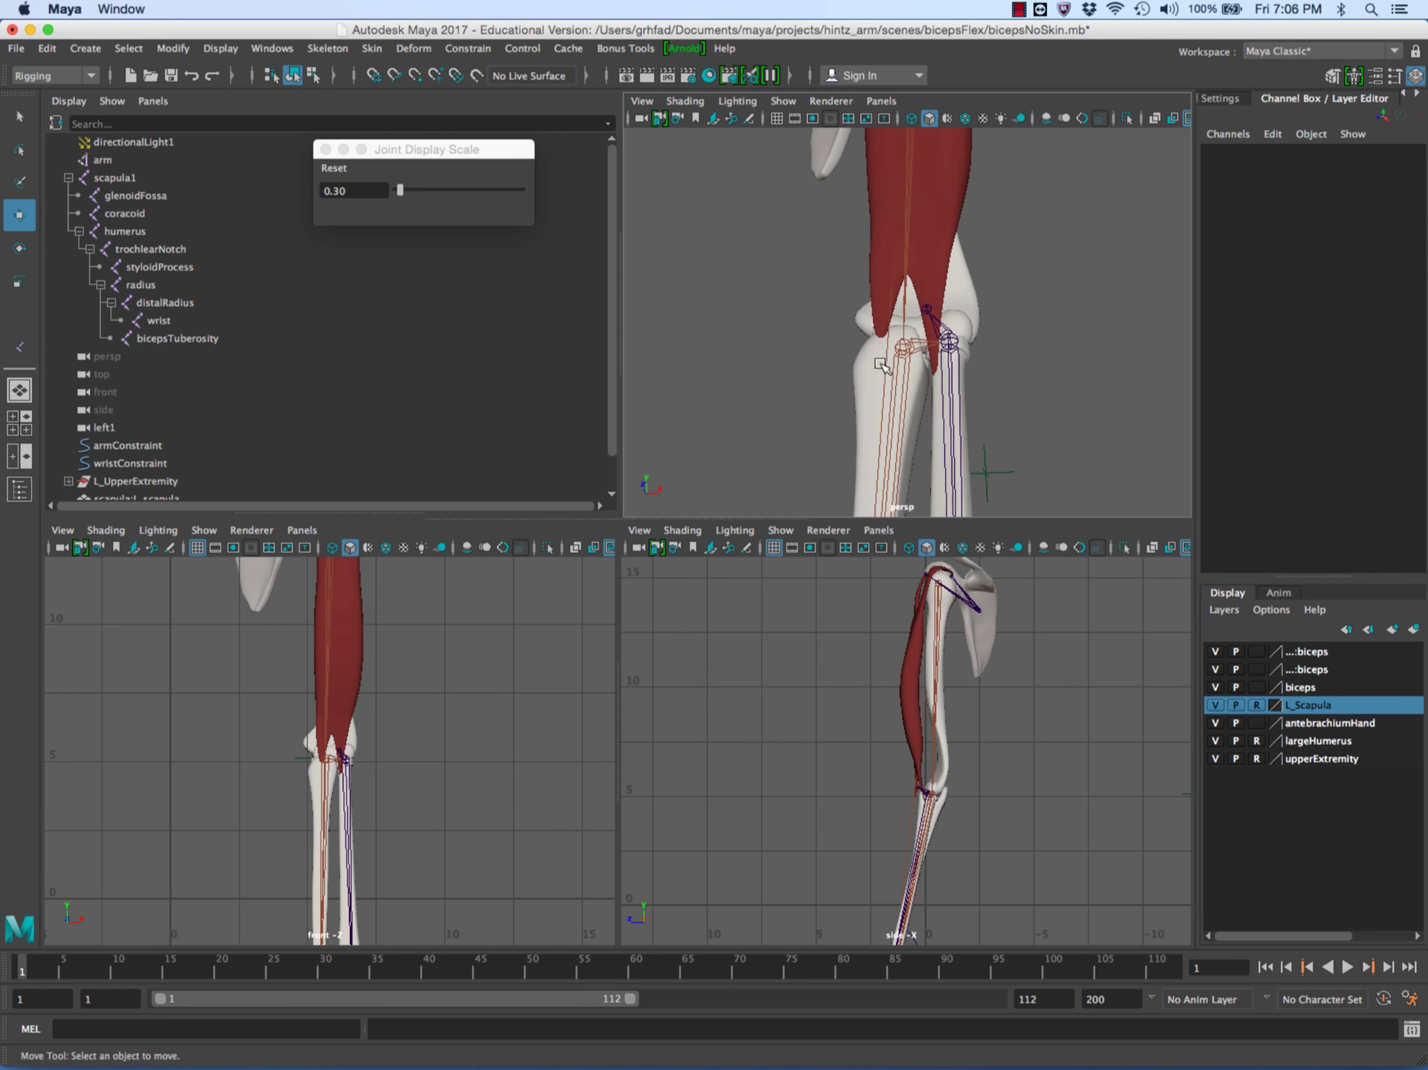